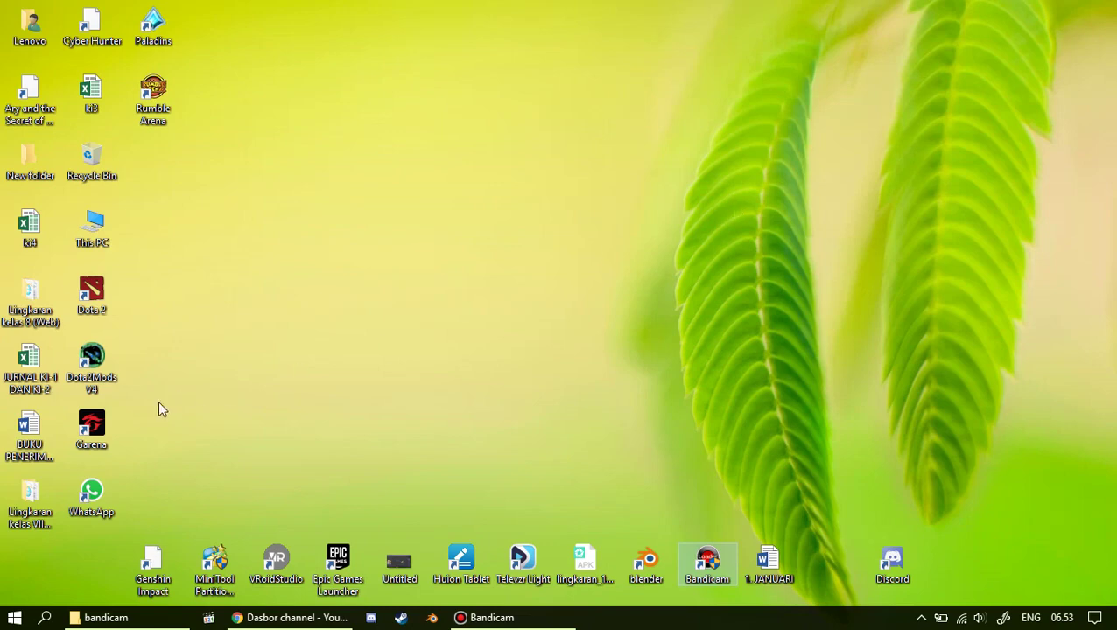
Step: Launch CorelDRAW X5 and create a new blank A4 portrait document
key(super)
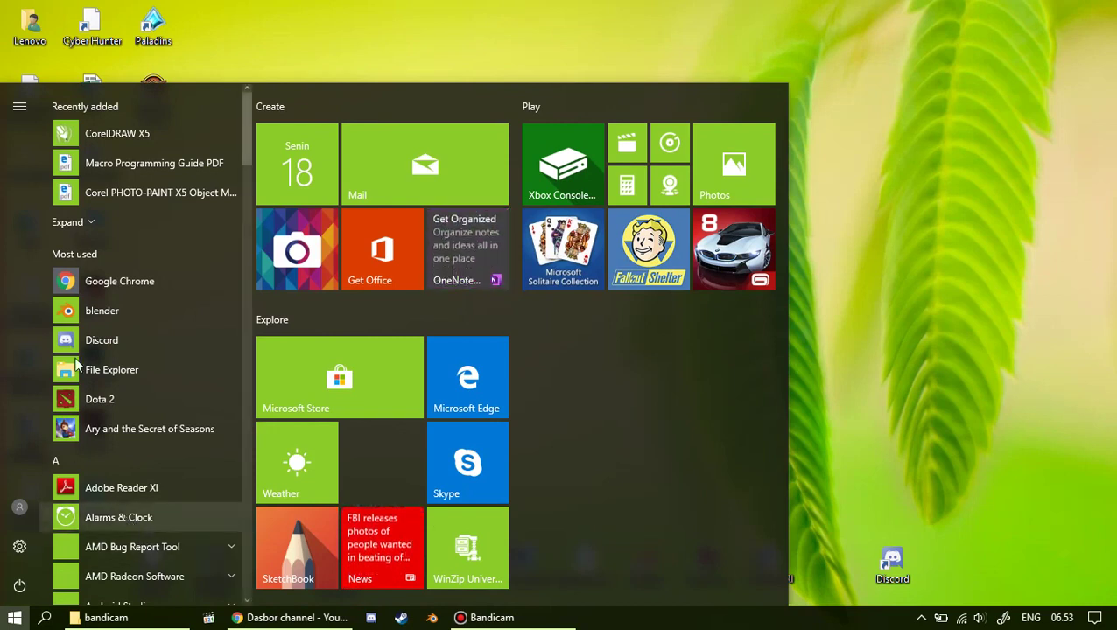
click(93, 138)
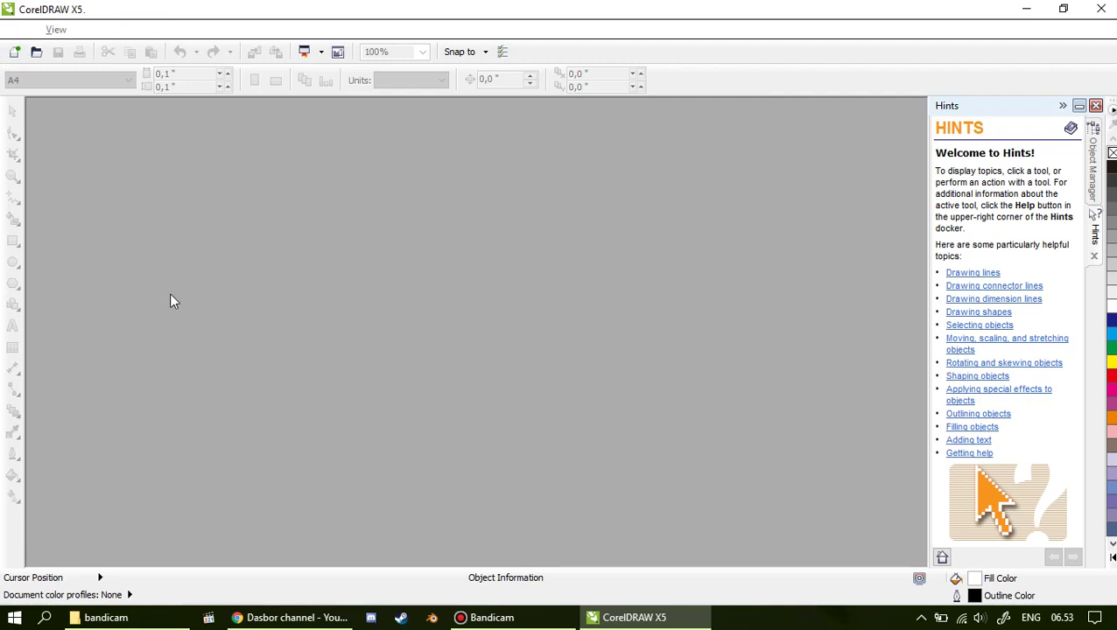
click(19, 53)
click(561, 458)
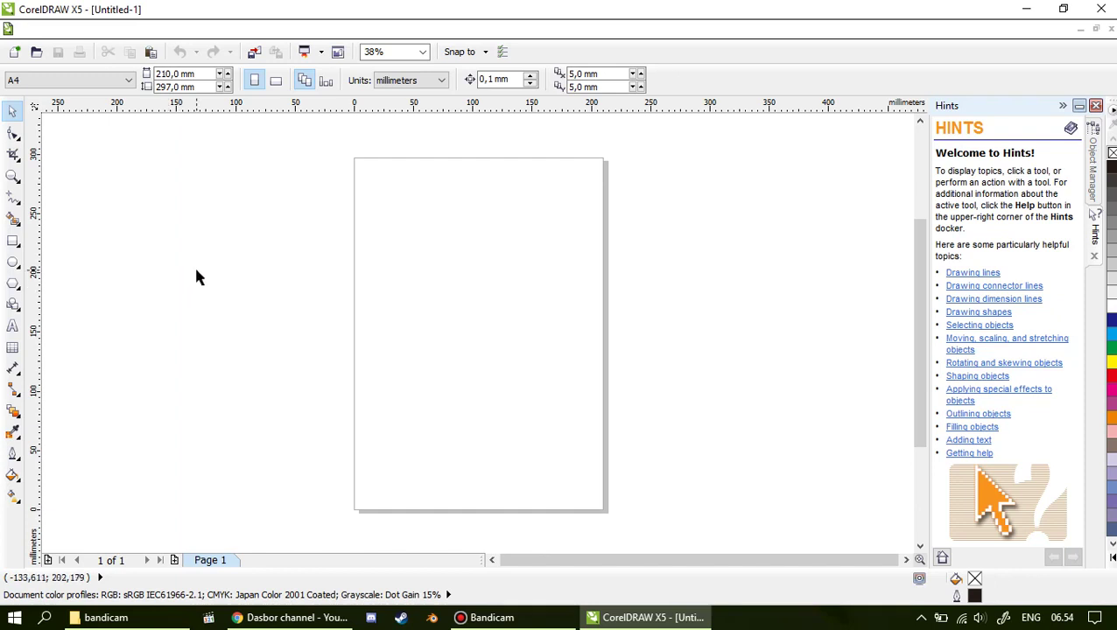
Step: Draw a nearly round ellipse about 97 mm wide and 95 mm high around the middle of the page
click(14, 263)
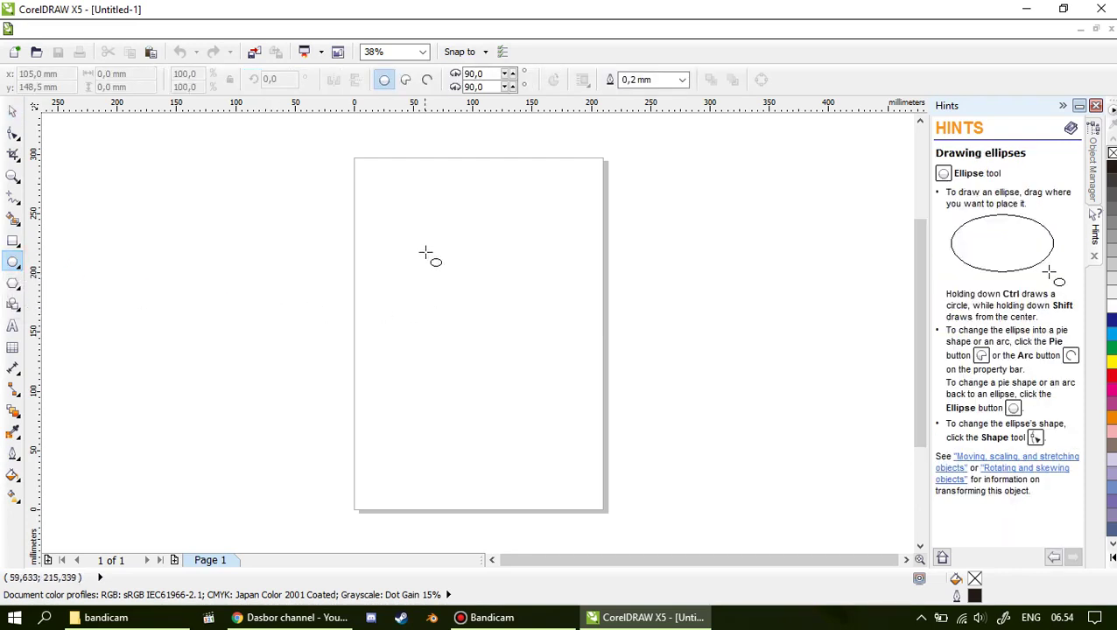
drag(427, 252, 439, 270)
drag(474, 317, 543, 369)
scroll(601, 291, up, 2)
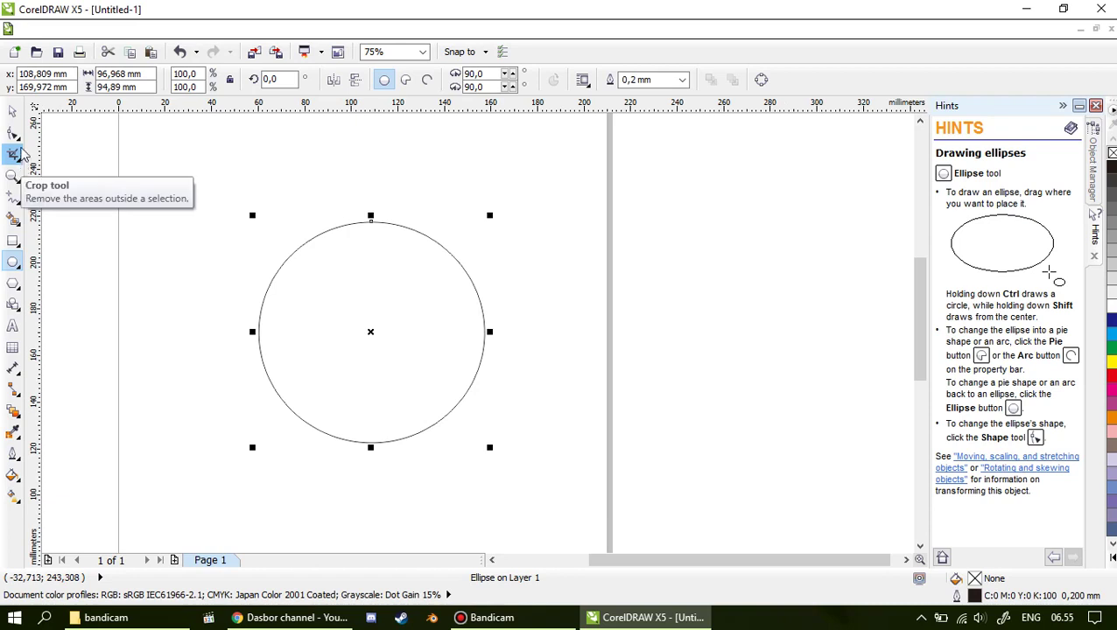
Step: Reshape the ellipse with the Shape tool into a pie with an open wedge between 90 and about 16 degrees
click(21, 161)
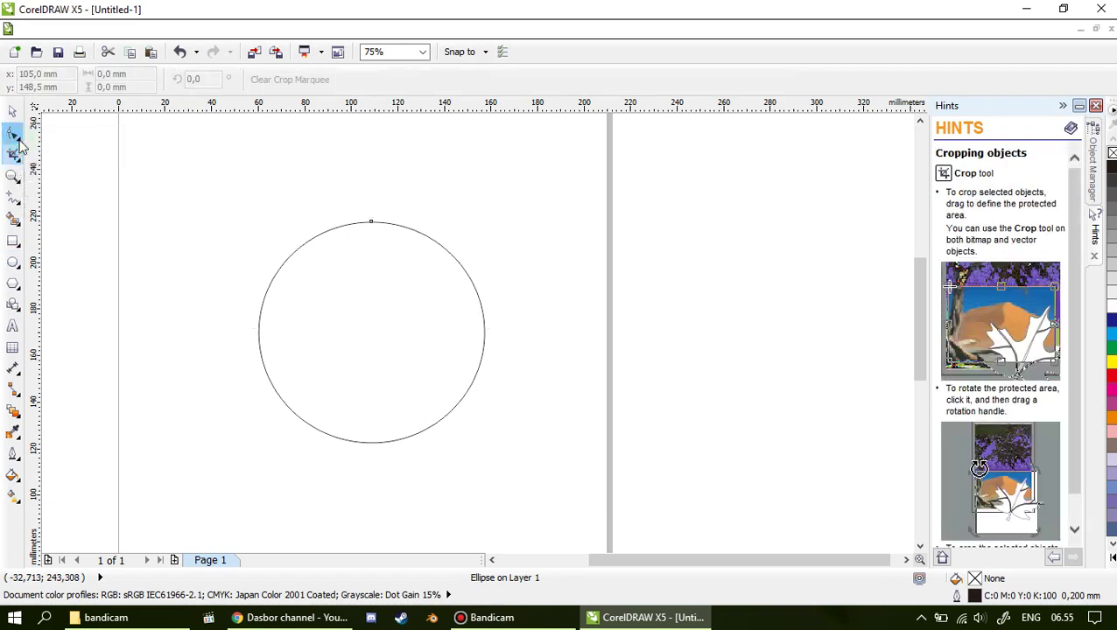
click(17, 138)
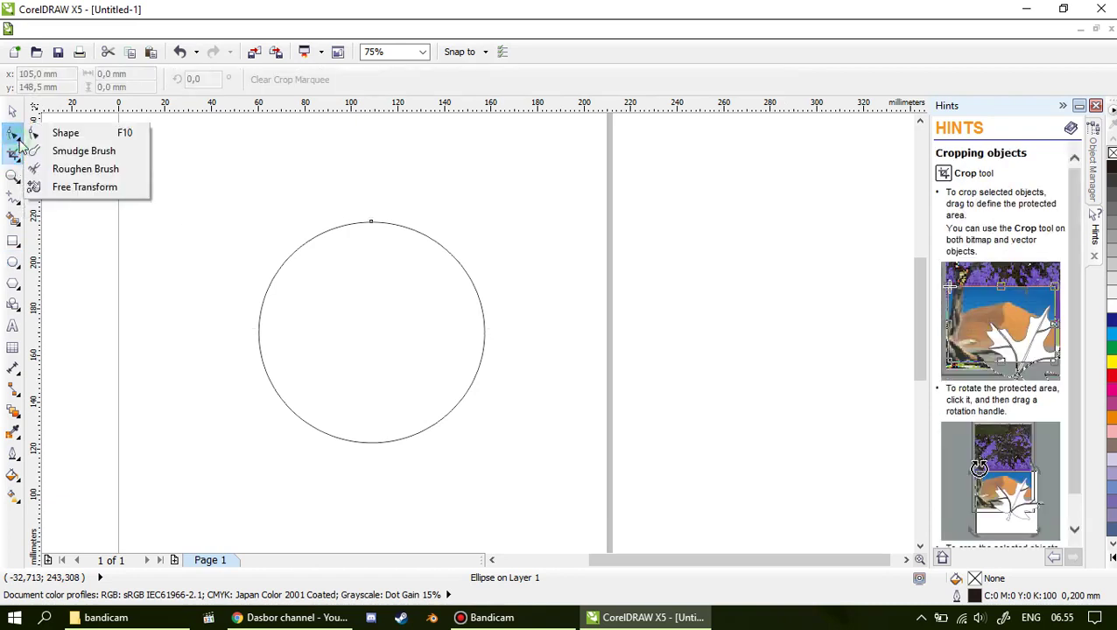
click(69, 138)
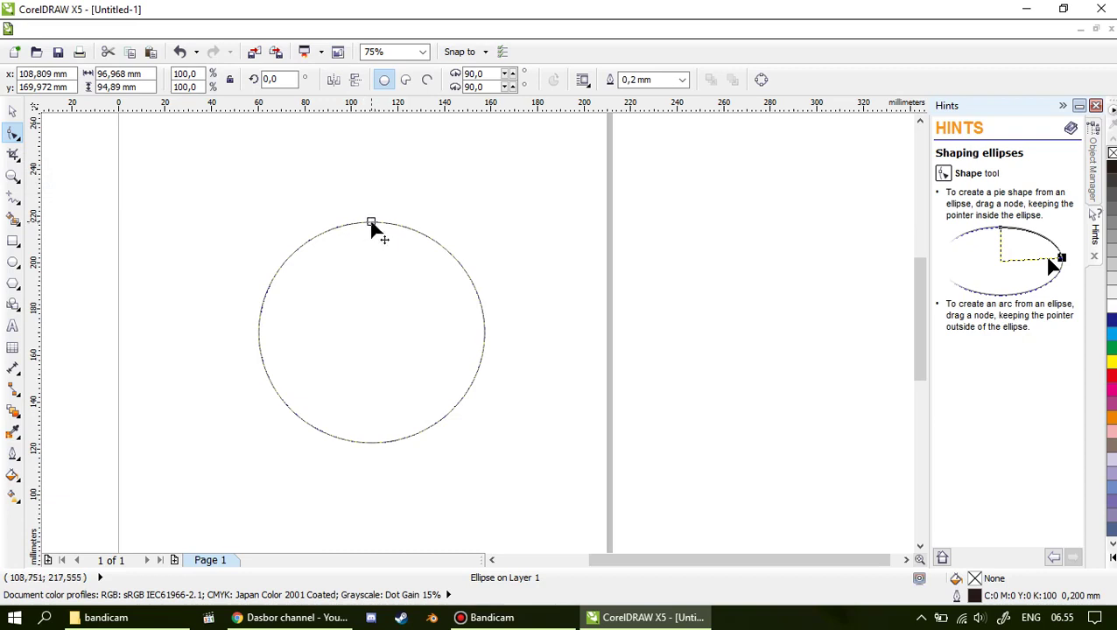
drag(373, 253, 382, 332)
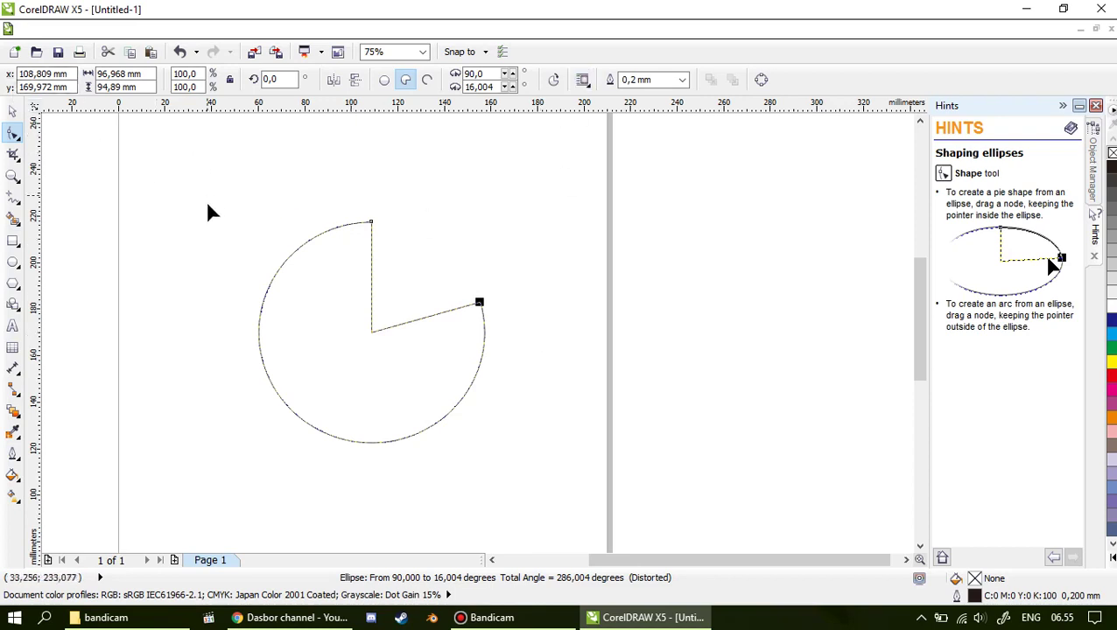
Step: Rotate the pie shape to about 290 degrees so its mouth faces right, and move it slightly up and right
click(13, 112)
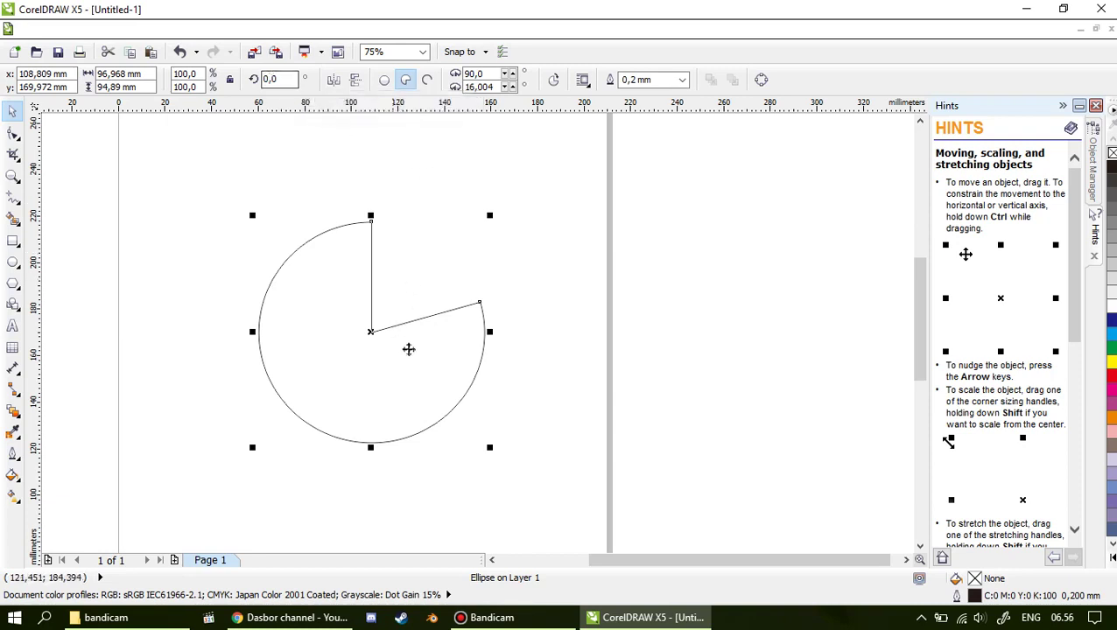
click(371, 331)
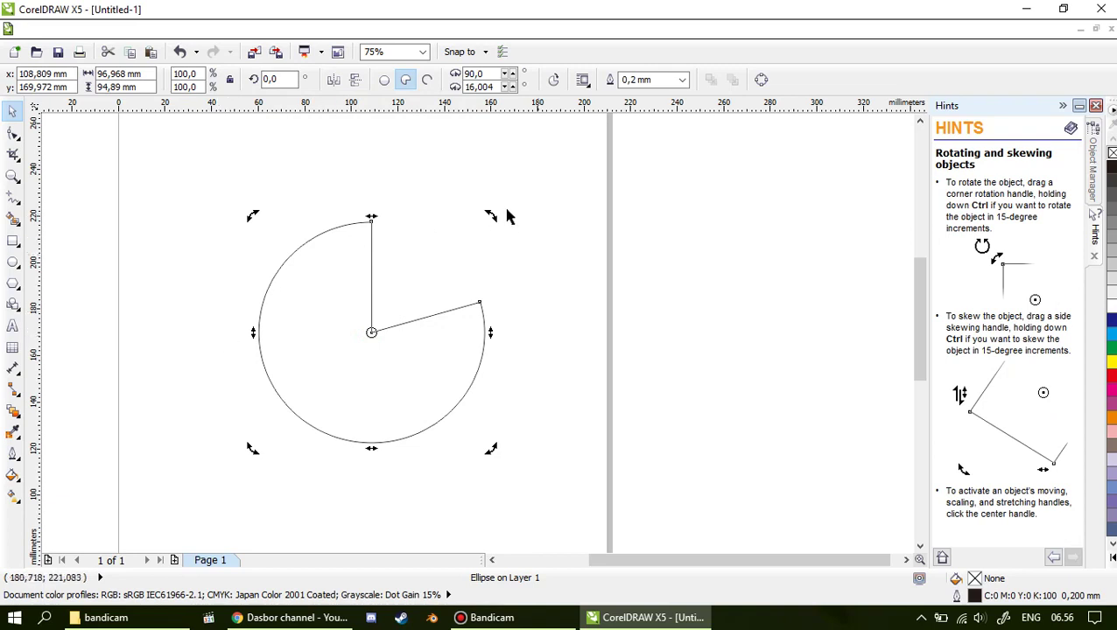
drag(491, 215, 510, 428)
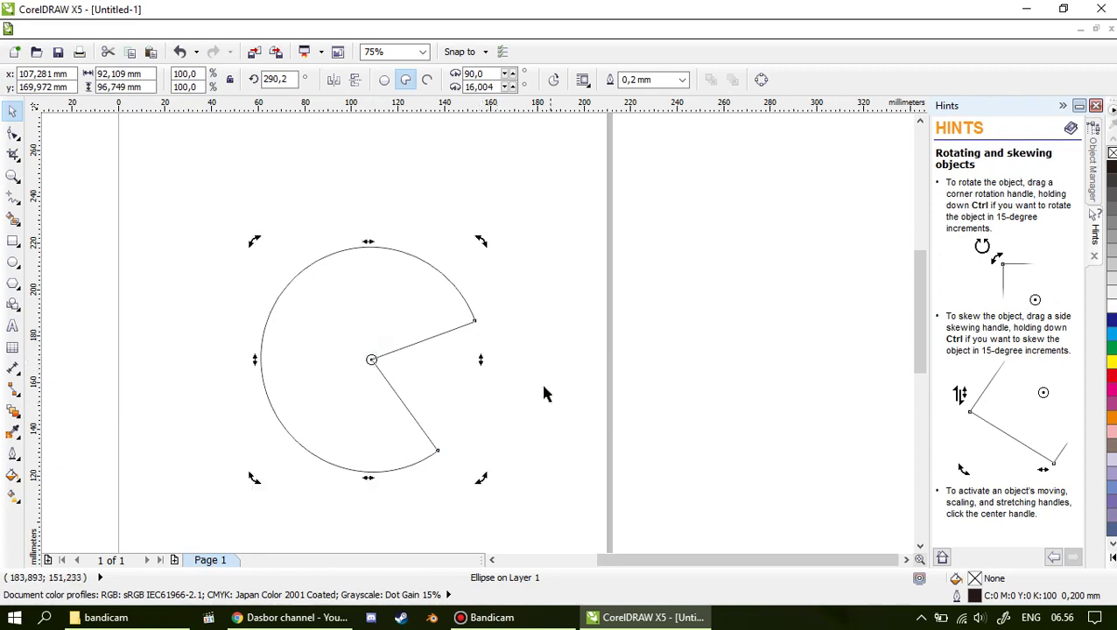
click(371, 360)
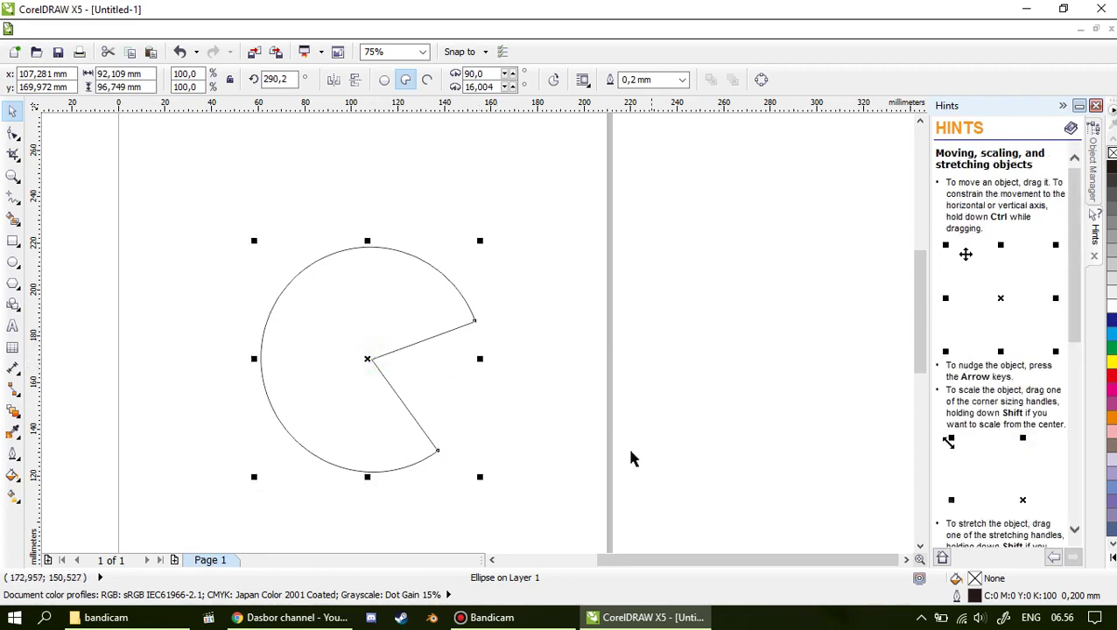
drag(438, 450, 451, 441)
click(596, 440)
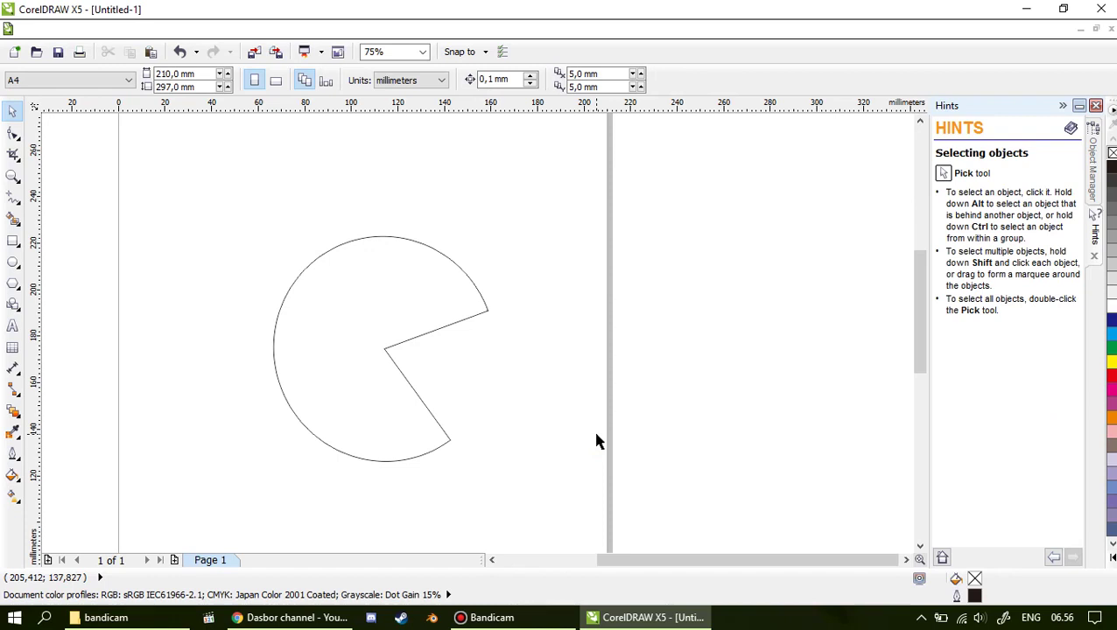
Step: Draw a small eye ellipse about 12.7 mm wide and 8.8 mm high inside the pie shape above the mouth
click(13, 262)
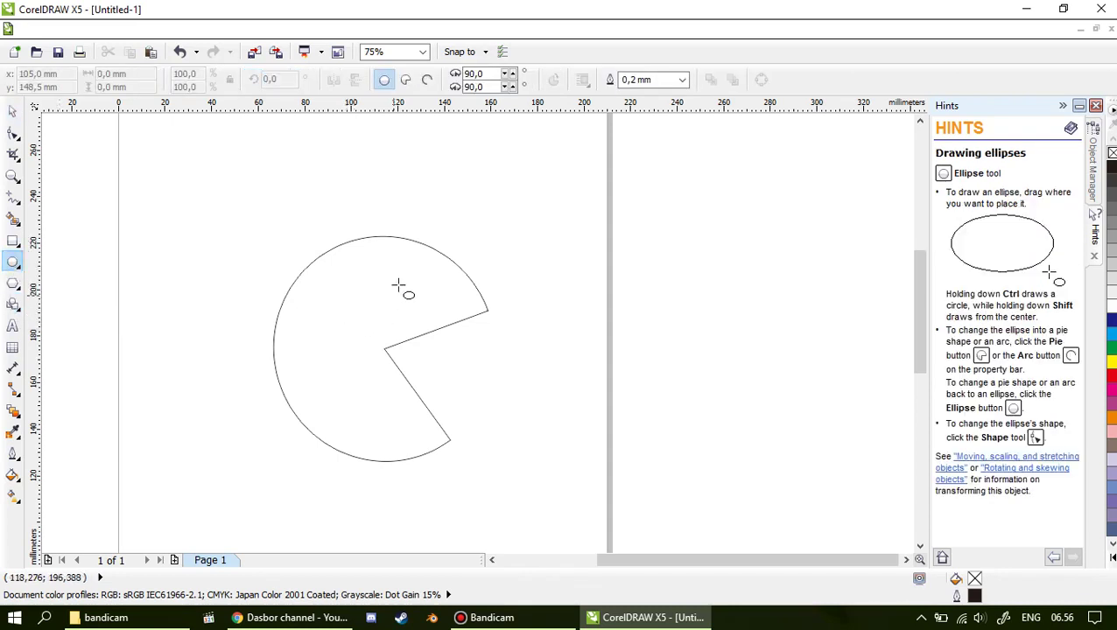
drag(399, 278, 429, 299)
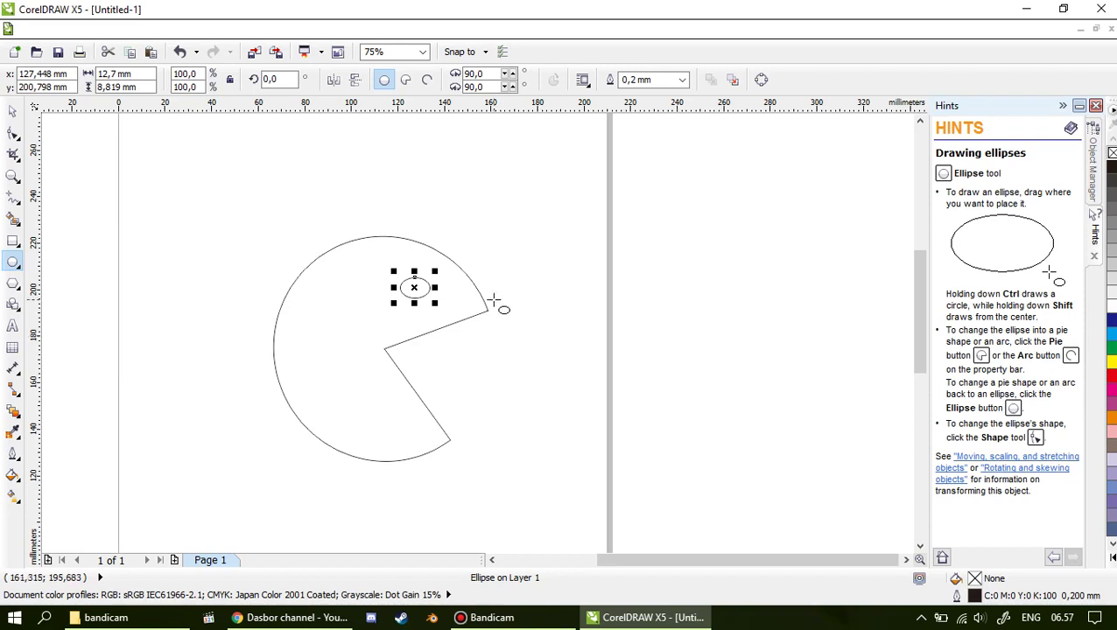
click(12, 111)
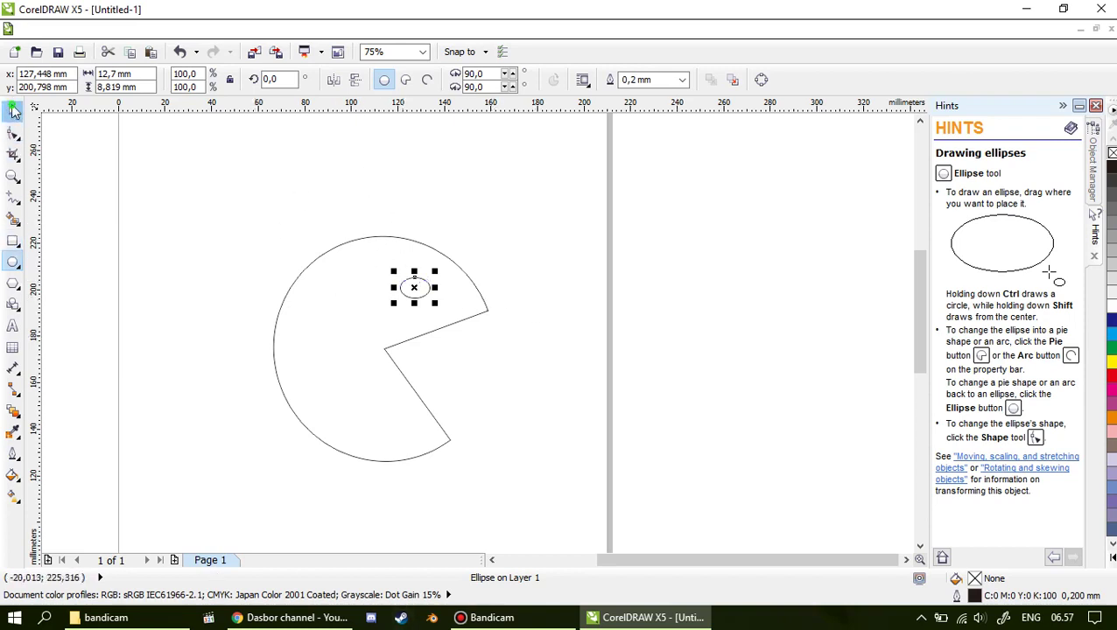
Step: Select both the pie-shaped body and the eye ellipse and combine them into one curve
click(350, 359)
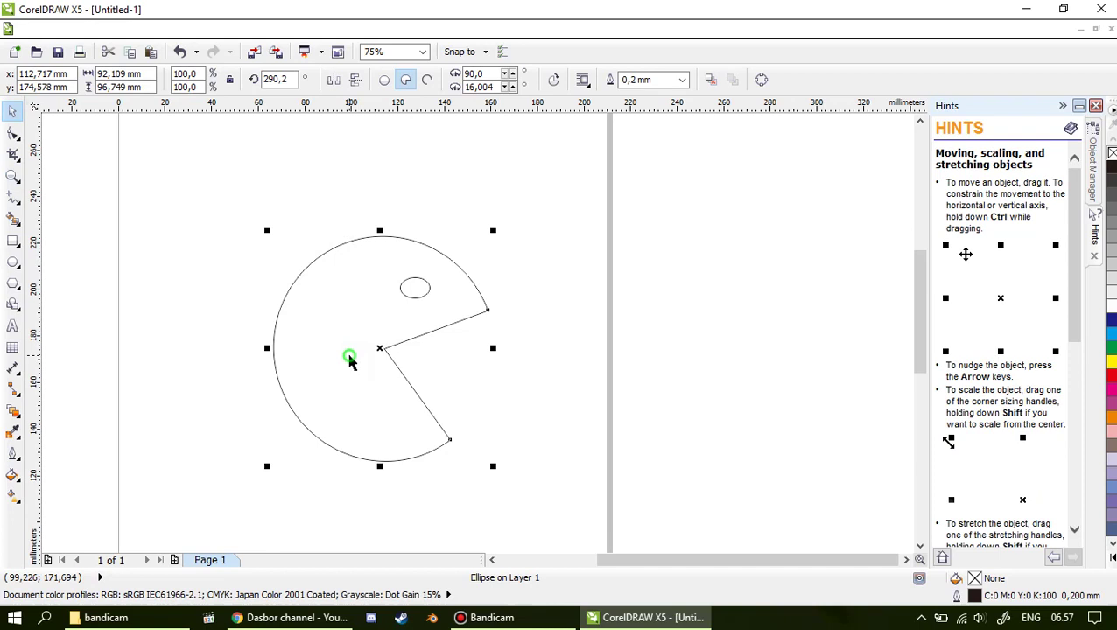
click(413, 300)
click(409, 384)
click(417, 307)
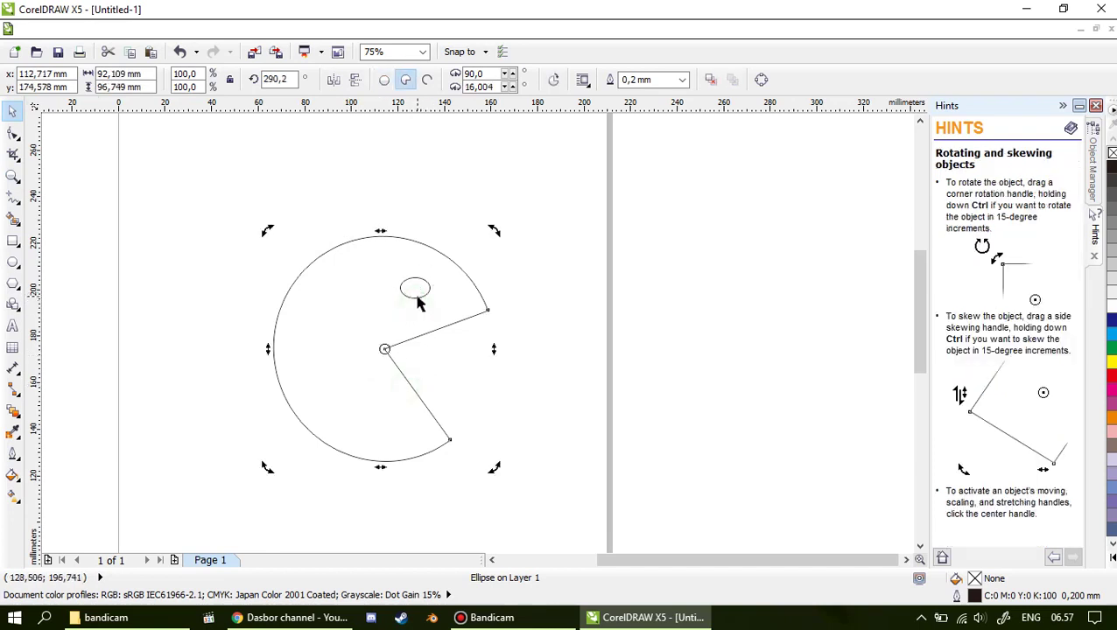
click(611, 327)
click(398, 371)
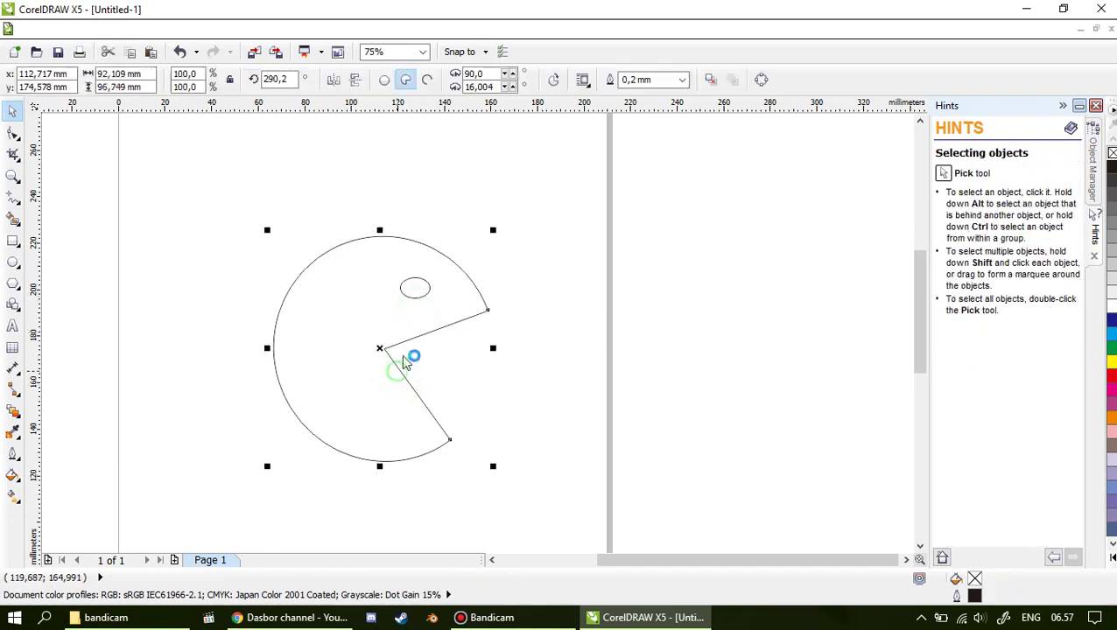
click(414, 298)
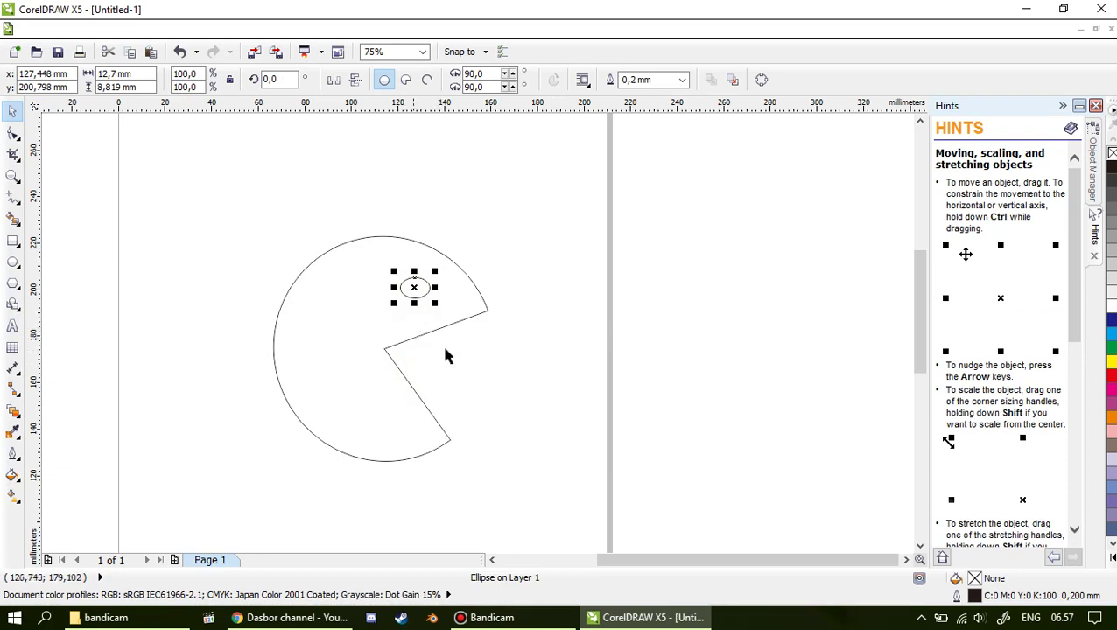
click(584, 300)
click(414, 297)
drag(489, 312, 489, 310)
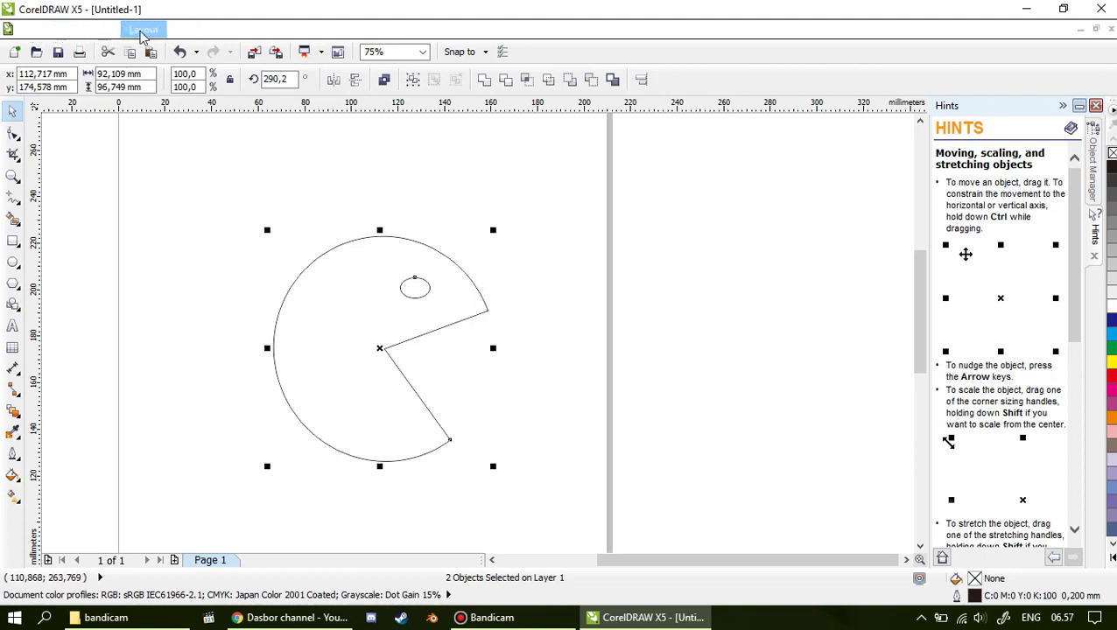
click(192, 32)
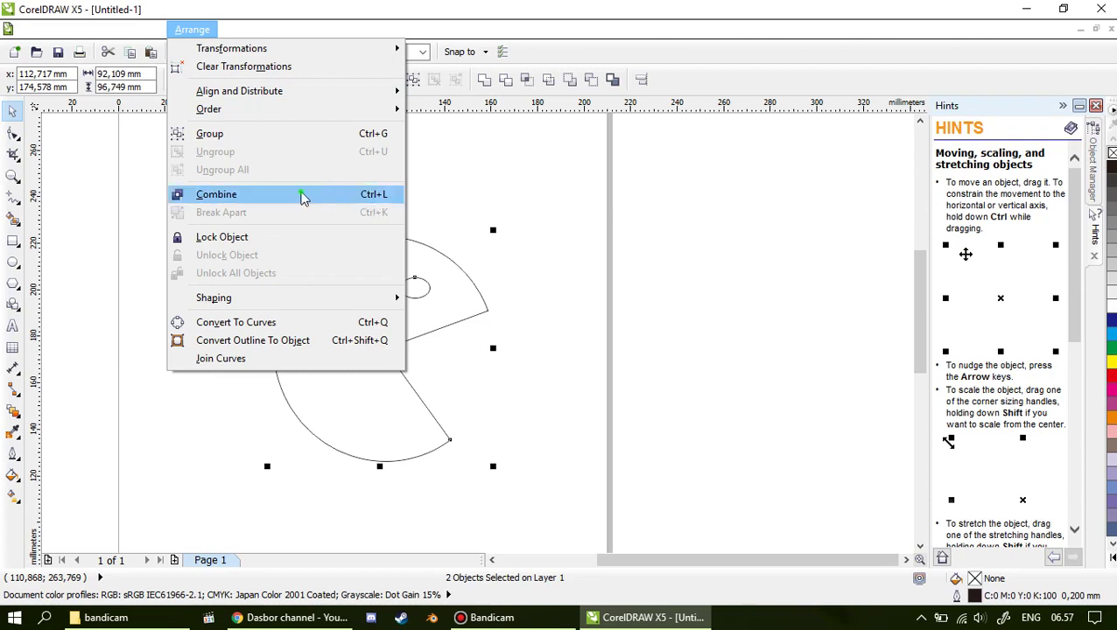
click(302, 195)
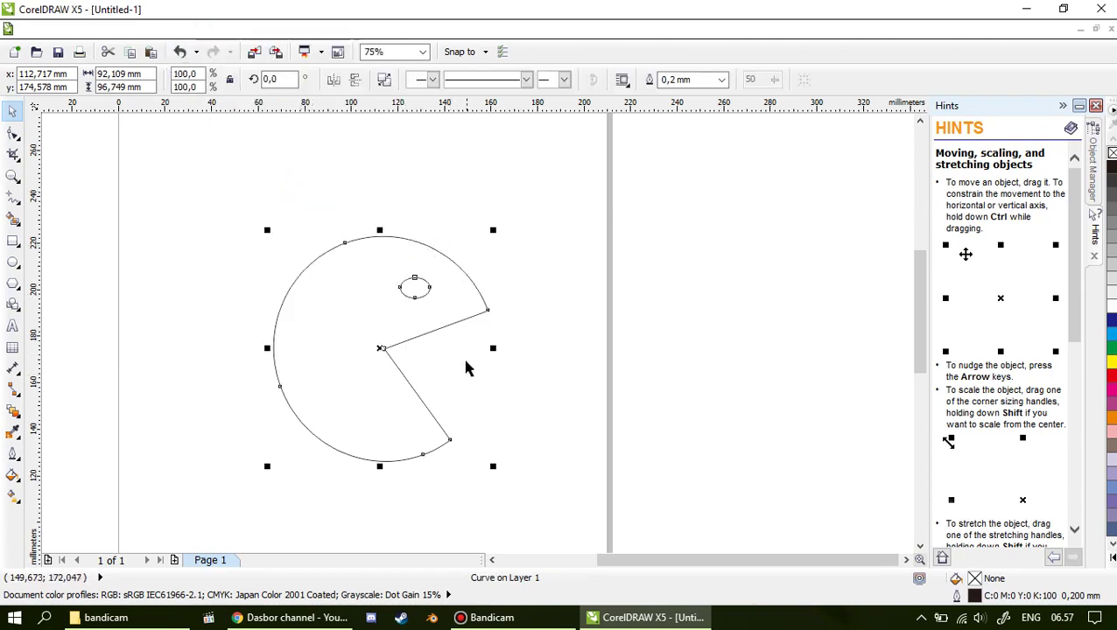
Step: Move the combined shape up and to the left on the page and fill it with yellow
click(548, 429)
click(397, 372)
drag(414, 394, 338, 345)
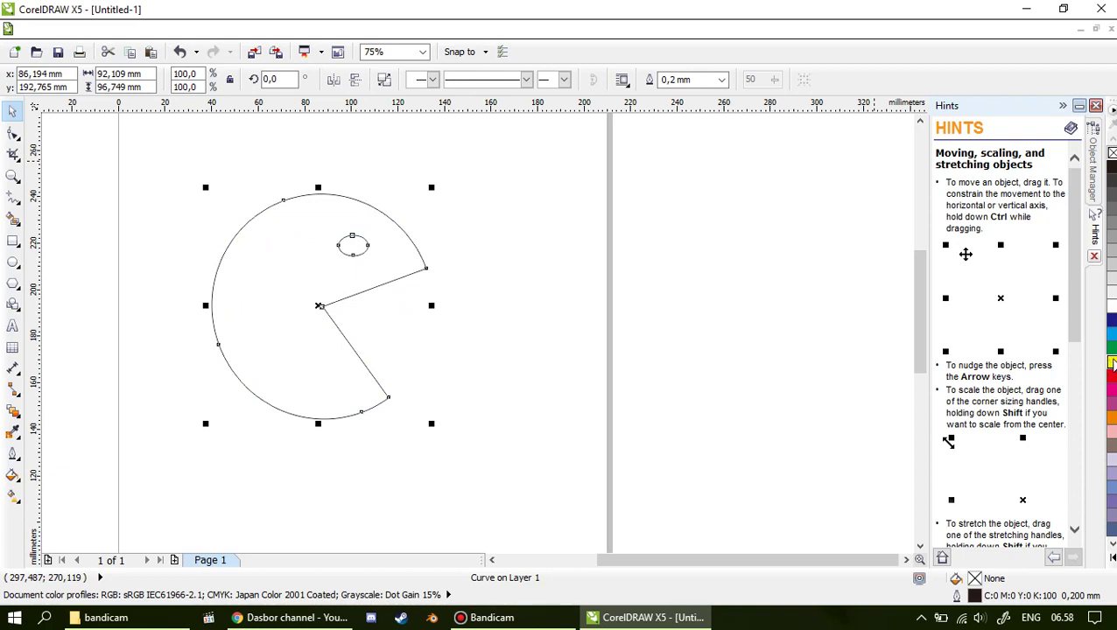
click(1112, 363)
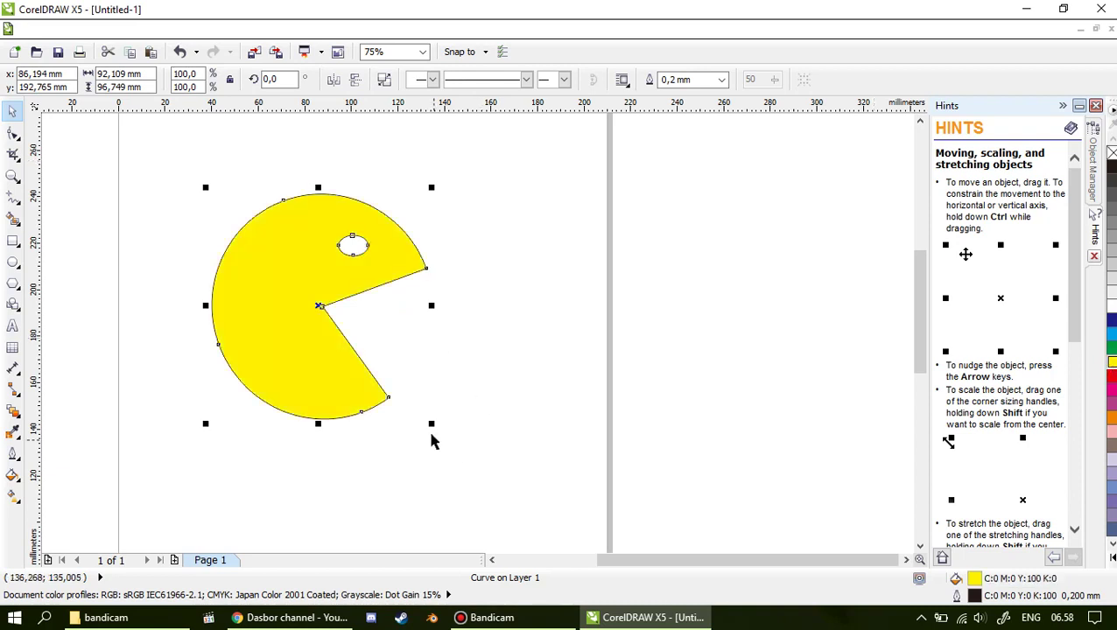
Step: Scale the shape down to about 67%, try a cyan fill, restore yellow, and move the shape near the page's upper-left corner
drag(432, 423, 359, 360)
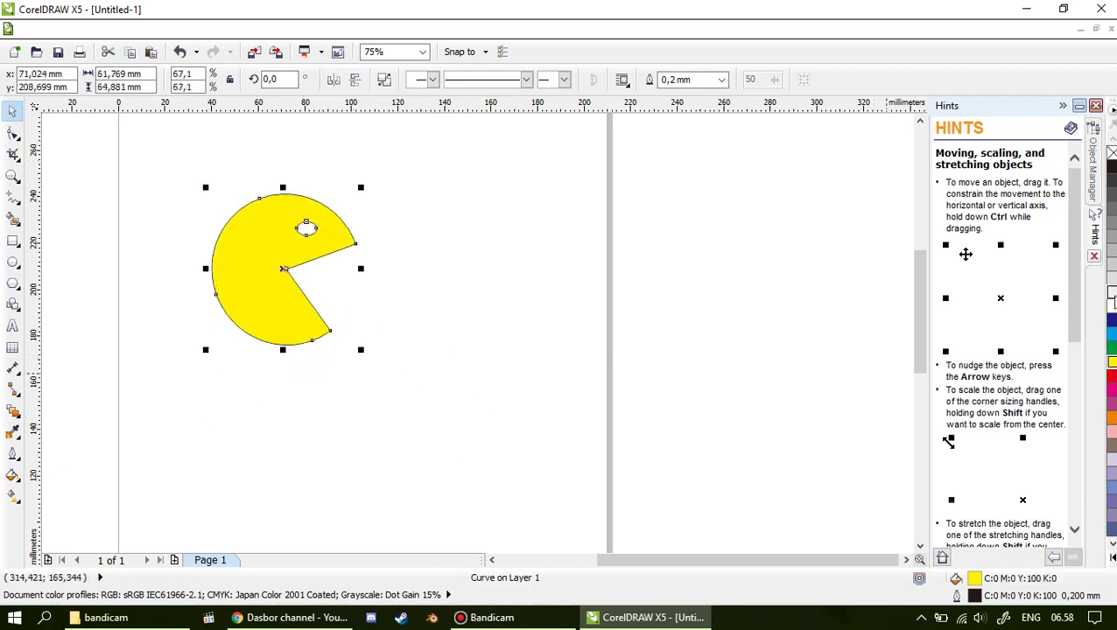
click(1112, 333)
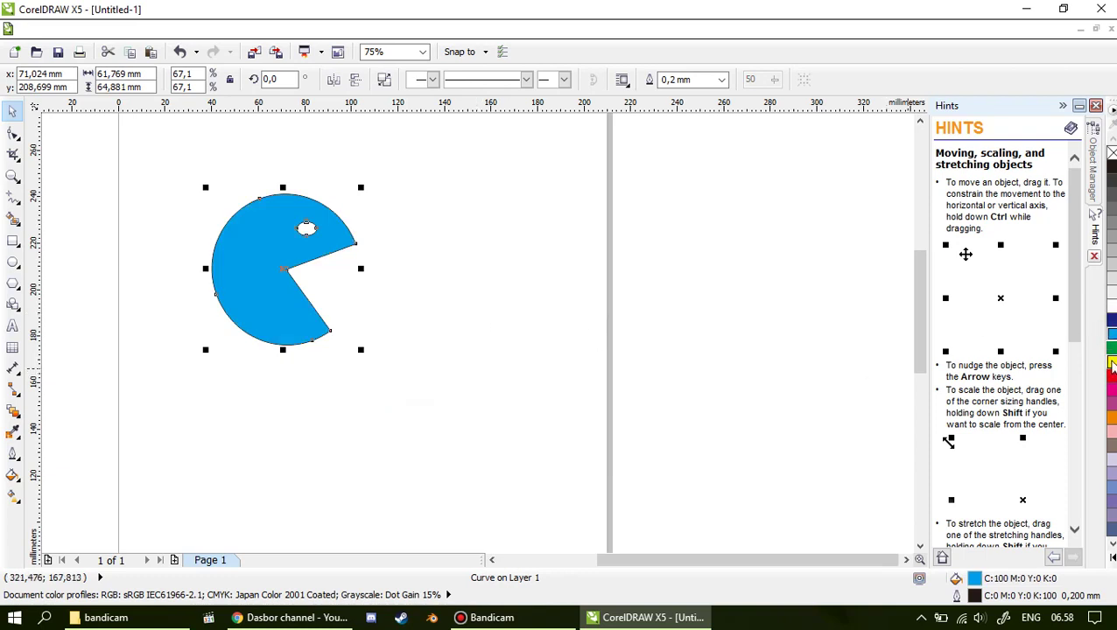
click(1112, 362)
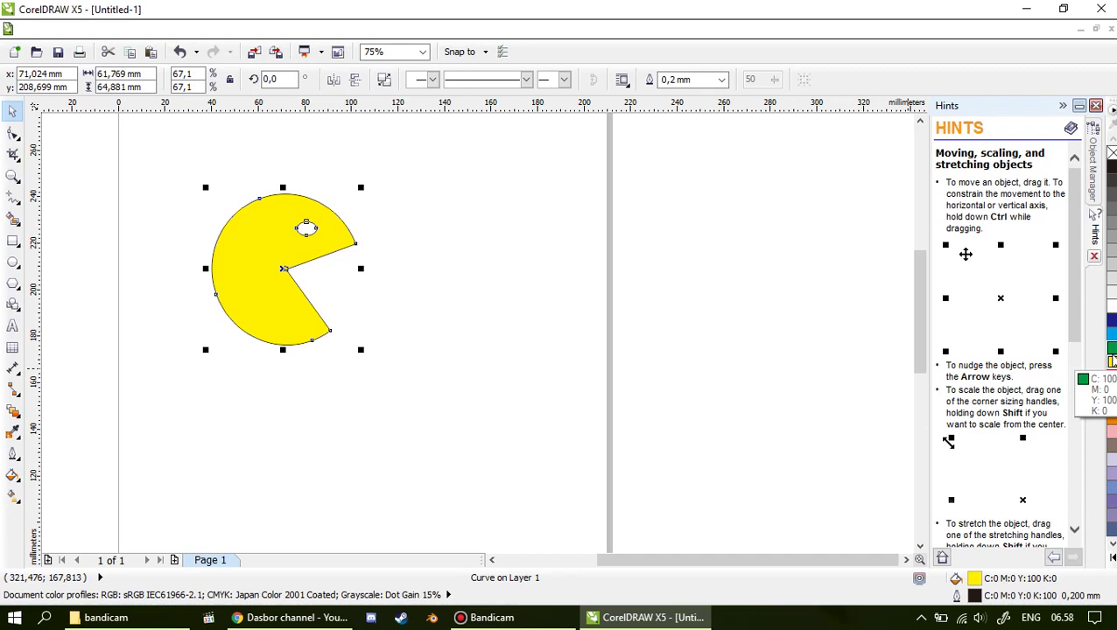
scroll(367, 184, down, 1)
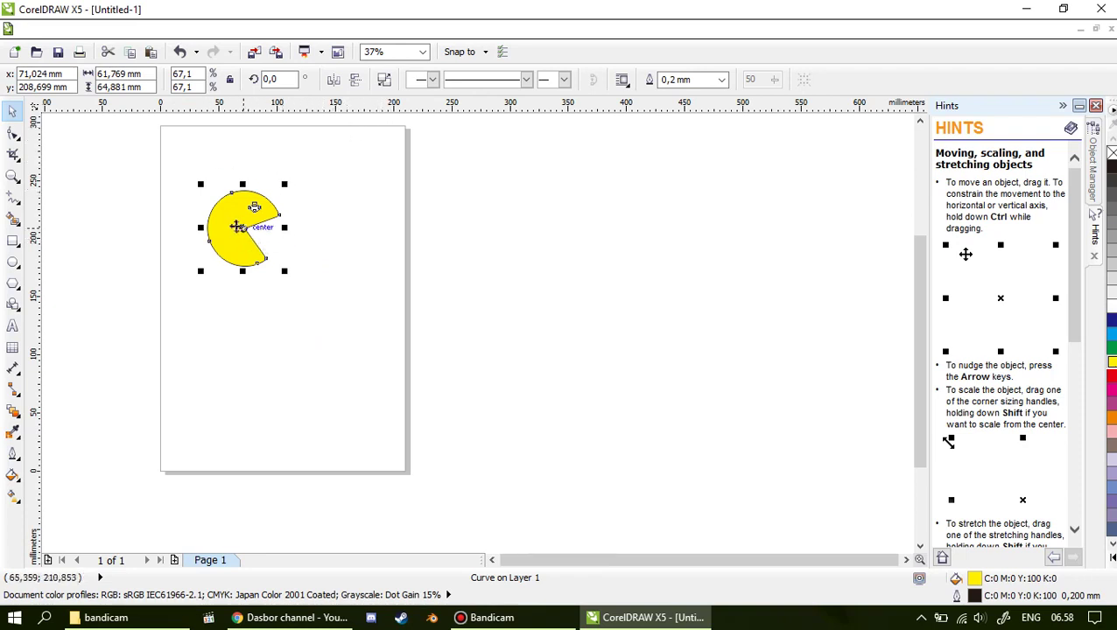
drag(238, 227, 217, 193)
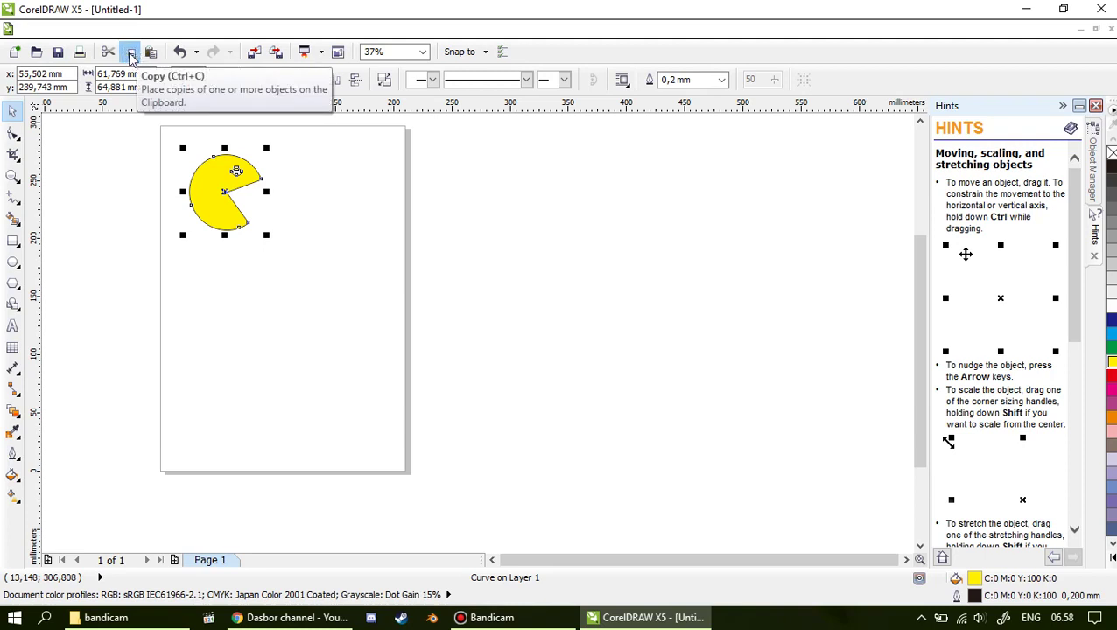
Step: Copy the yellow shape and paste two duplicates, placing one to the right of the original and one below it
click(131, 54)
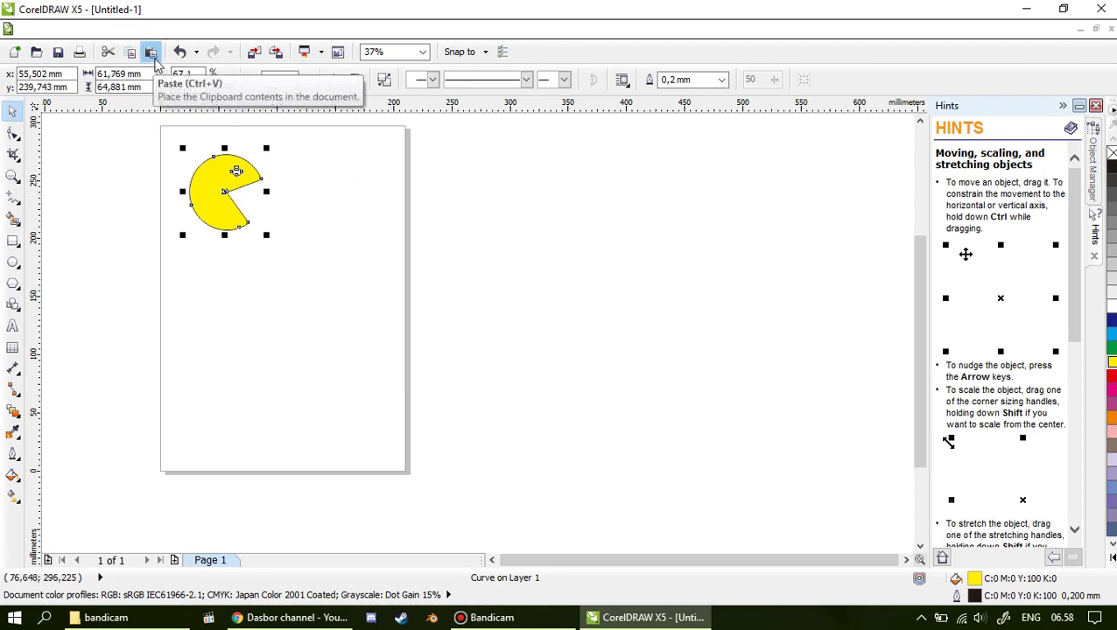
click(152, 58)
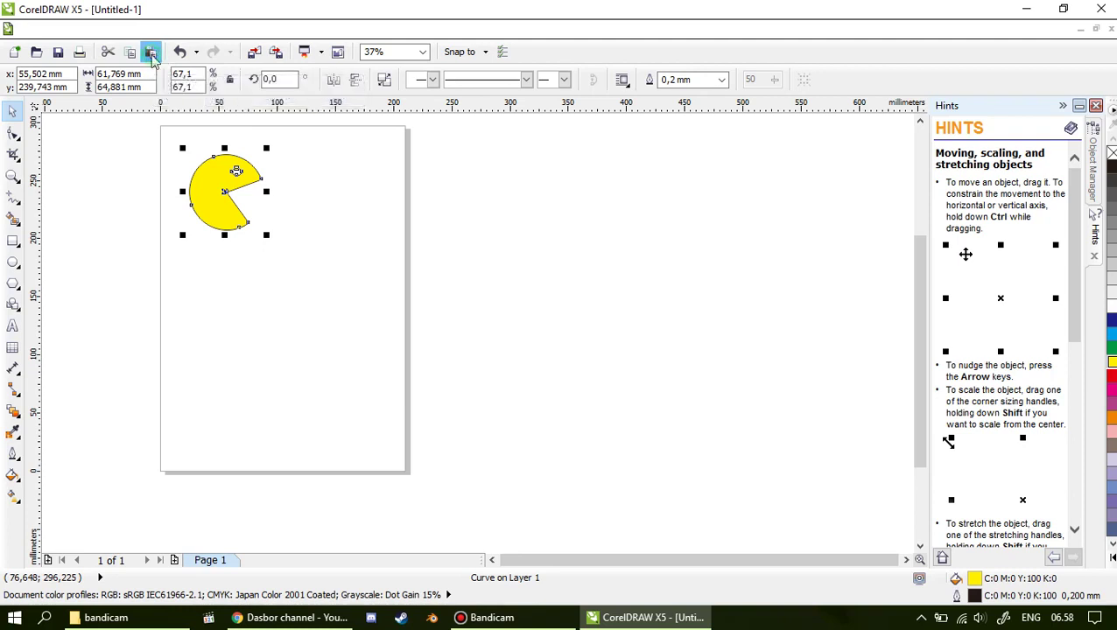
drag(235, 185, 337, 182)
click(151, 55)
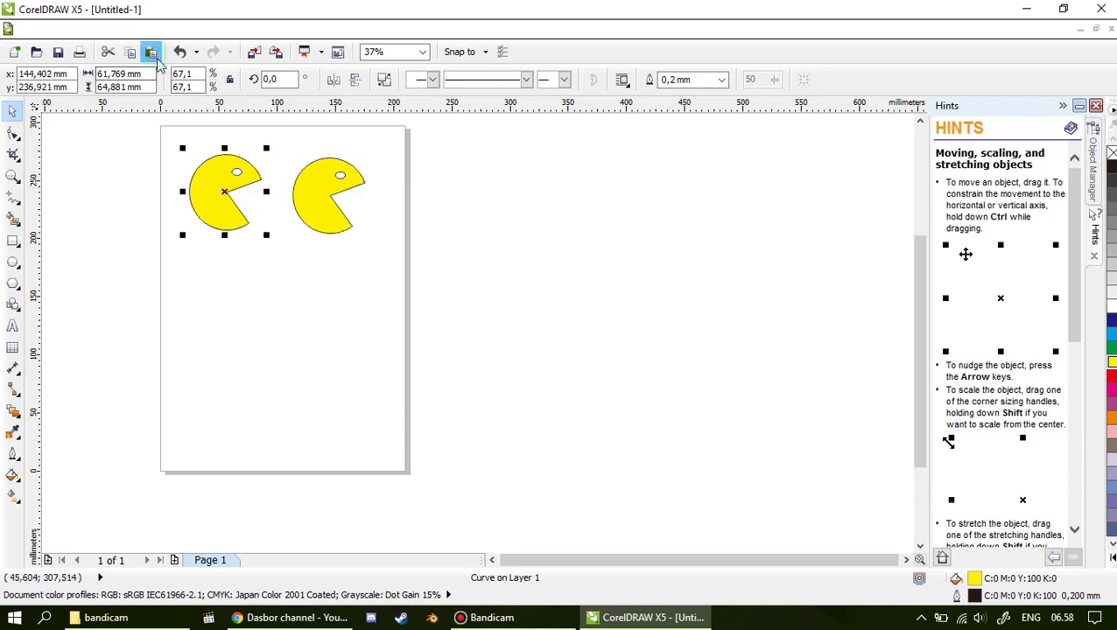
drag(230, 210, 234, 309)
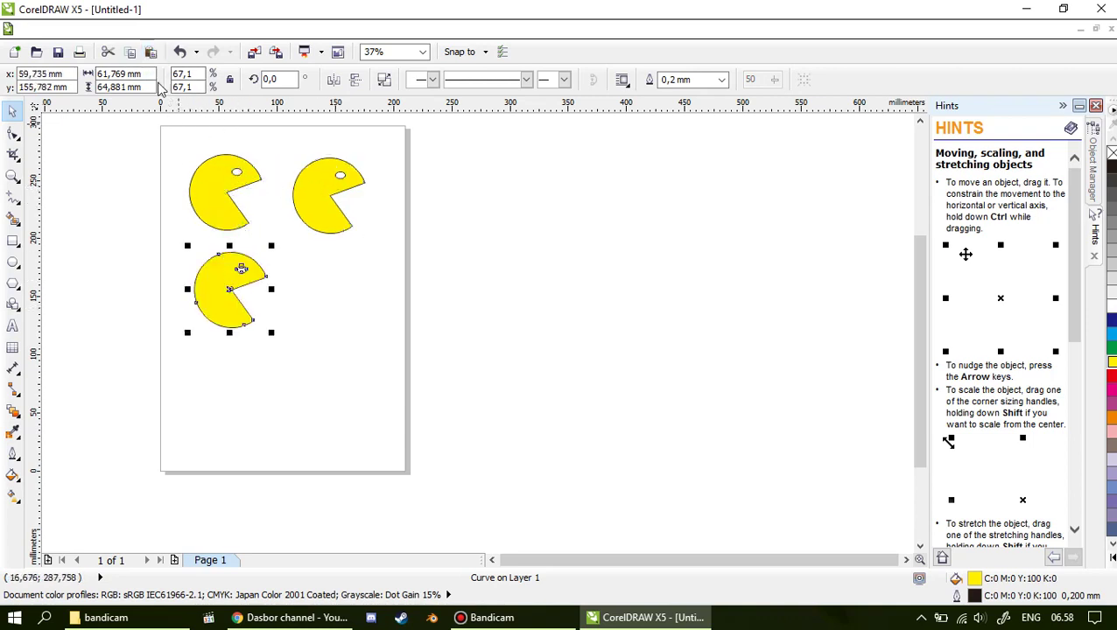
Step: Paste three more duplicates of the yellow Pac-Man and arrange all six figures in two columns of three on the page
click(206, 181)
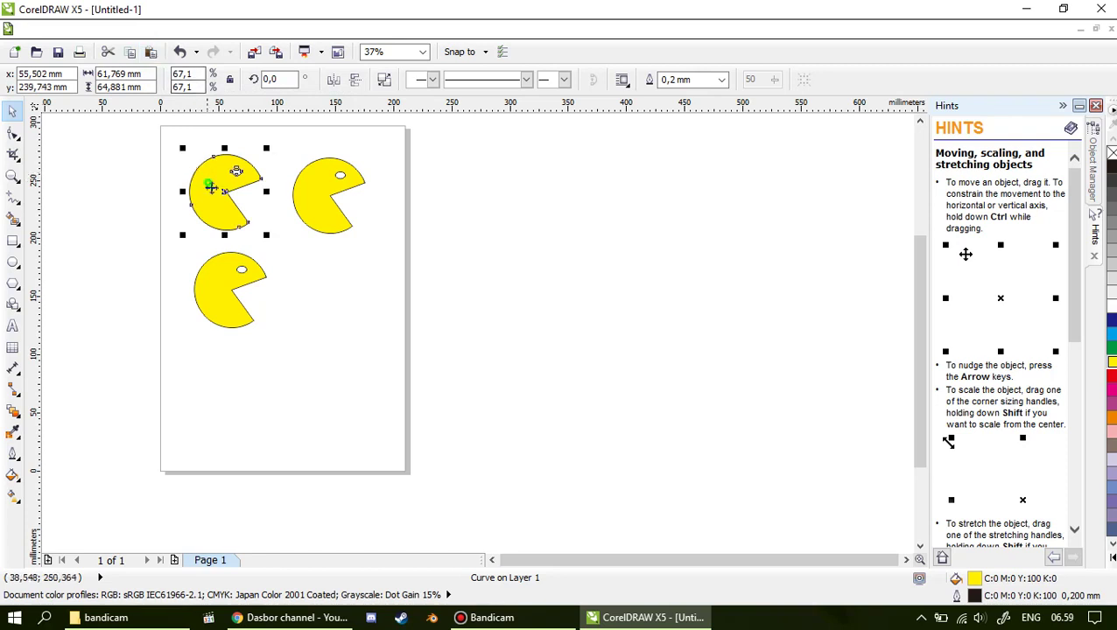
drag(206, 182, 314, 287)
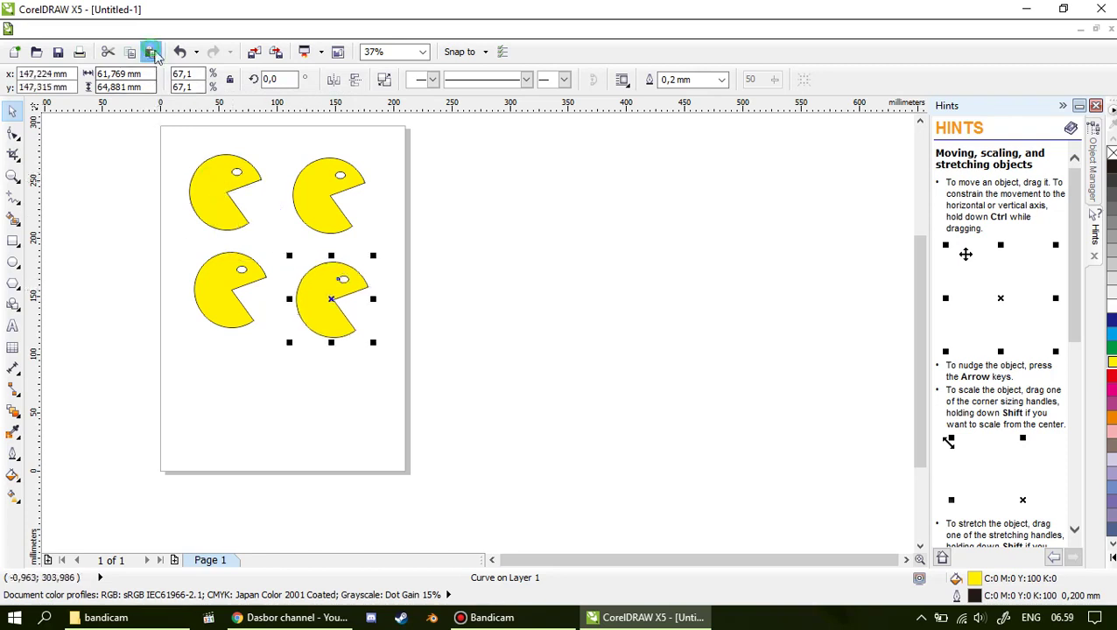
click(151, 53)
drag(224, 171, 215, 403)
click(150, 53)
drag(226, 168, 351, 395)
click(613, 344)
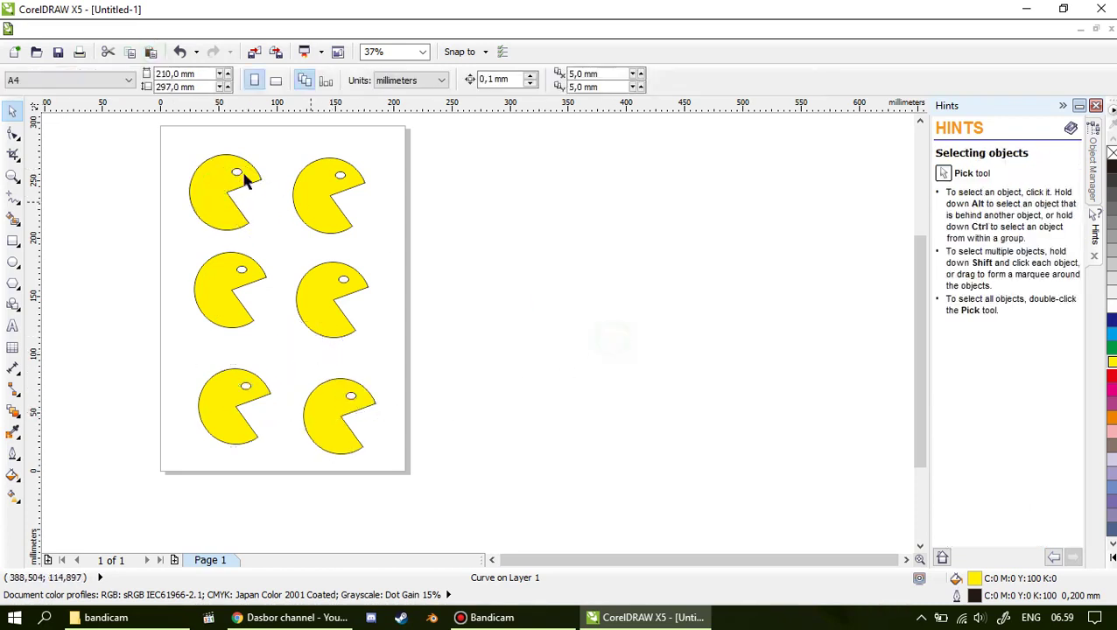
Step: Fill the upper-right Pac-Man with cyan and the middle-left one with red
click(239, 212)
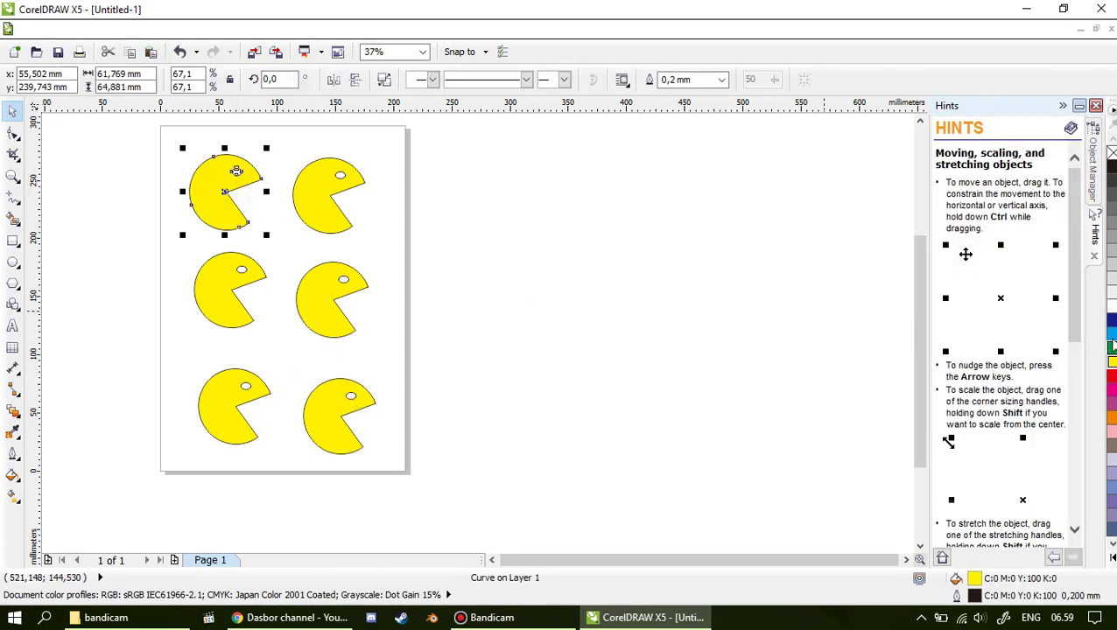
click(336, 215)
click(1110, 333)
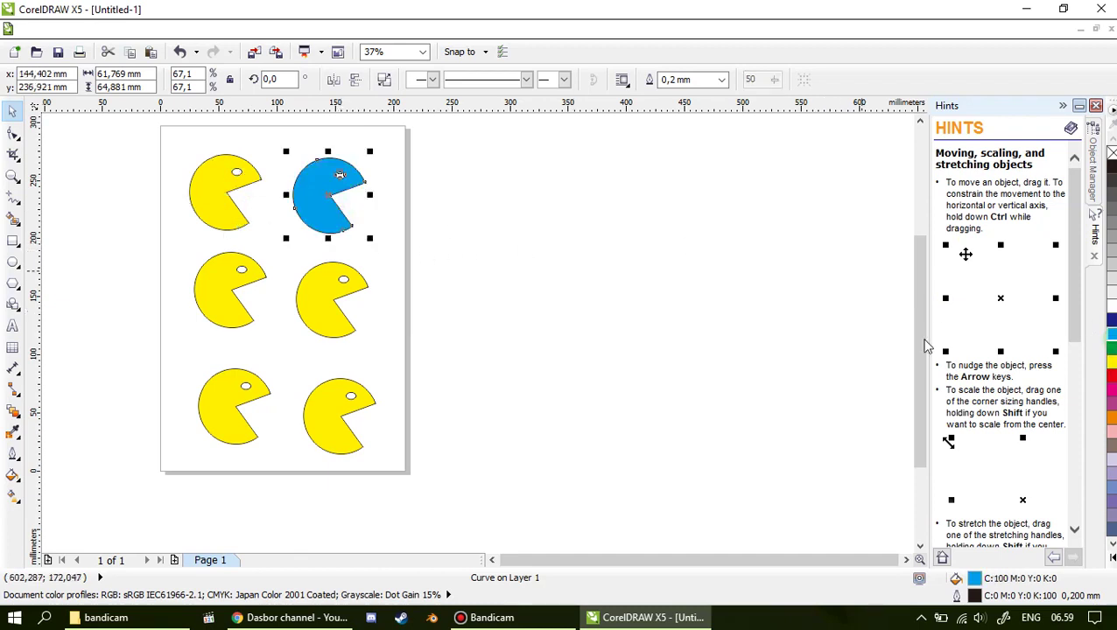
click(241, 269)
click(1112, 378)
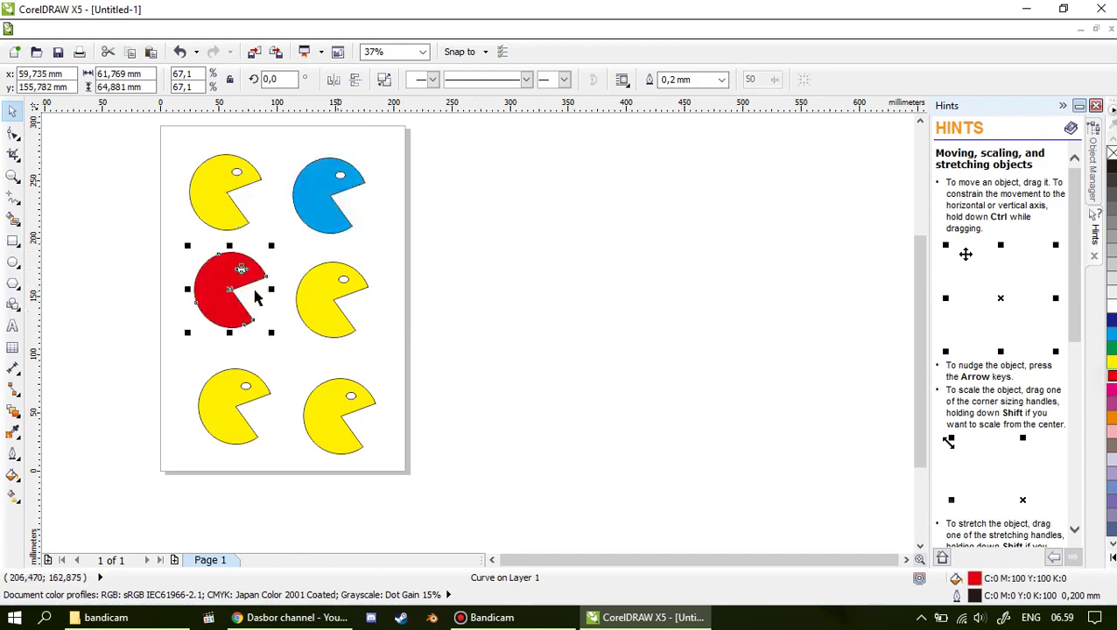
Step: Fill the middle-right Pac-Man with light pink and the lower-left one with orange
click(344, 278)
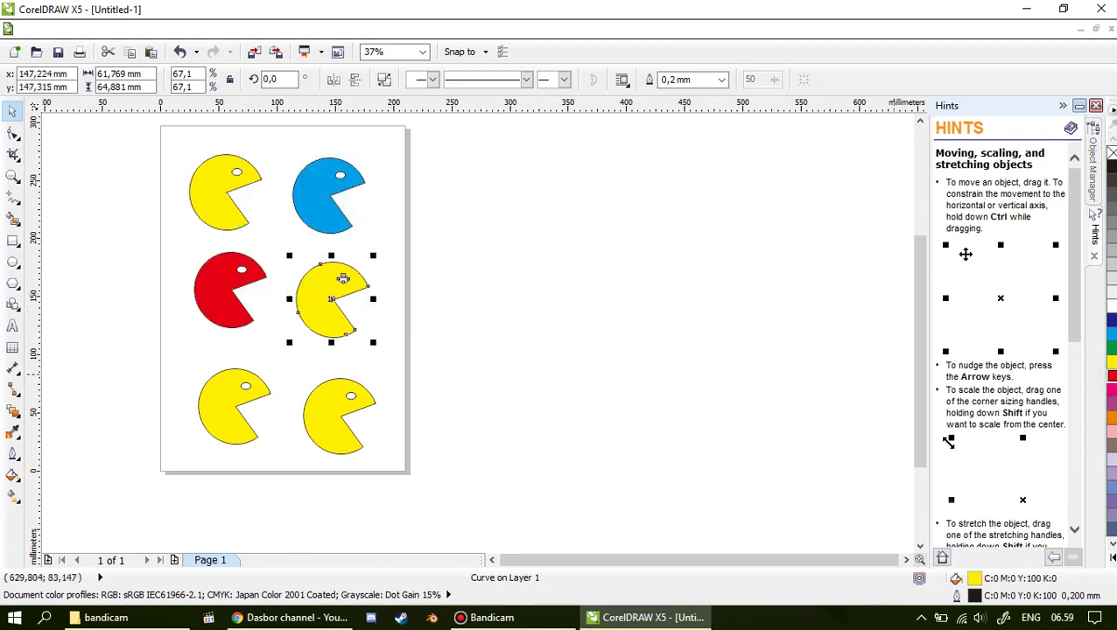
click(1110, 429)
click(259, 401)
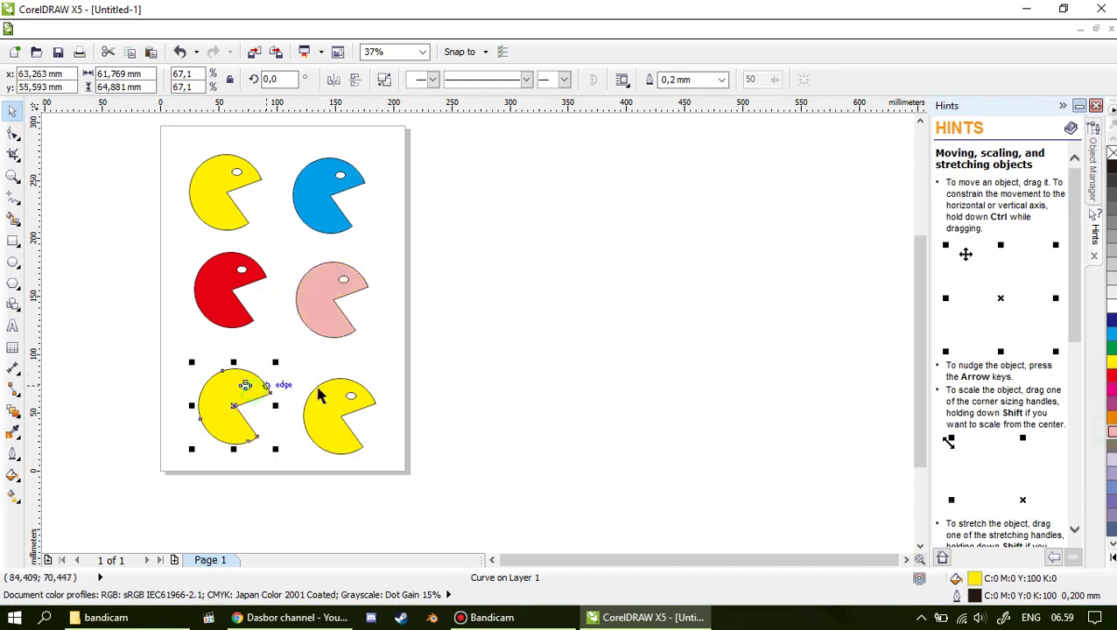
click(1112, 411)
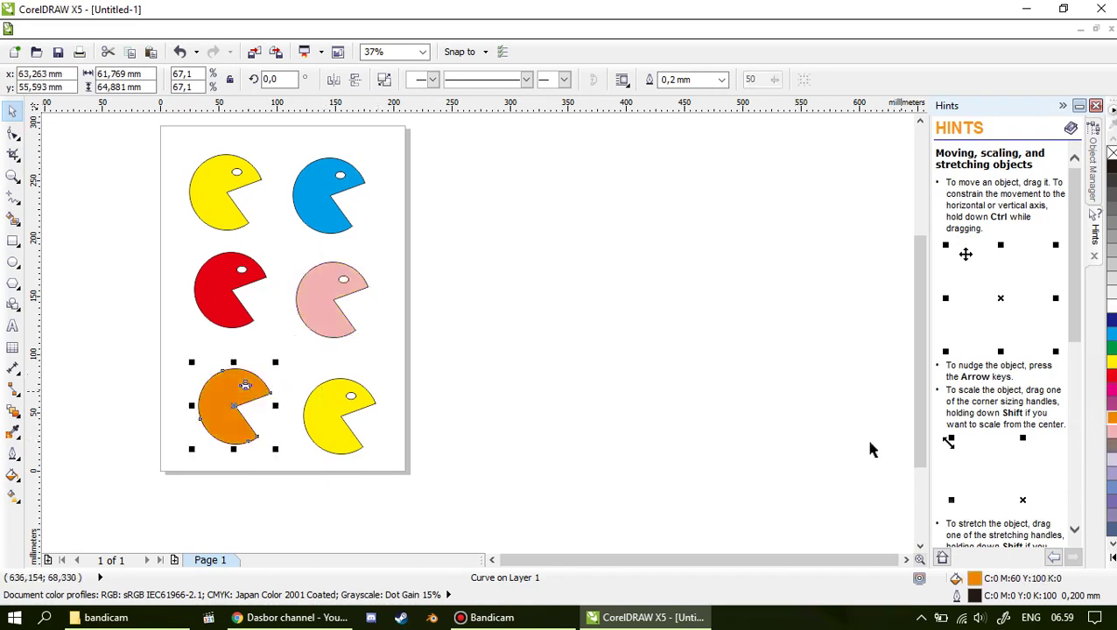
Step: Try several fills, including purple and dark blue, on the lower-right Pac-Man and settle on green
click(340, 427)
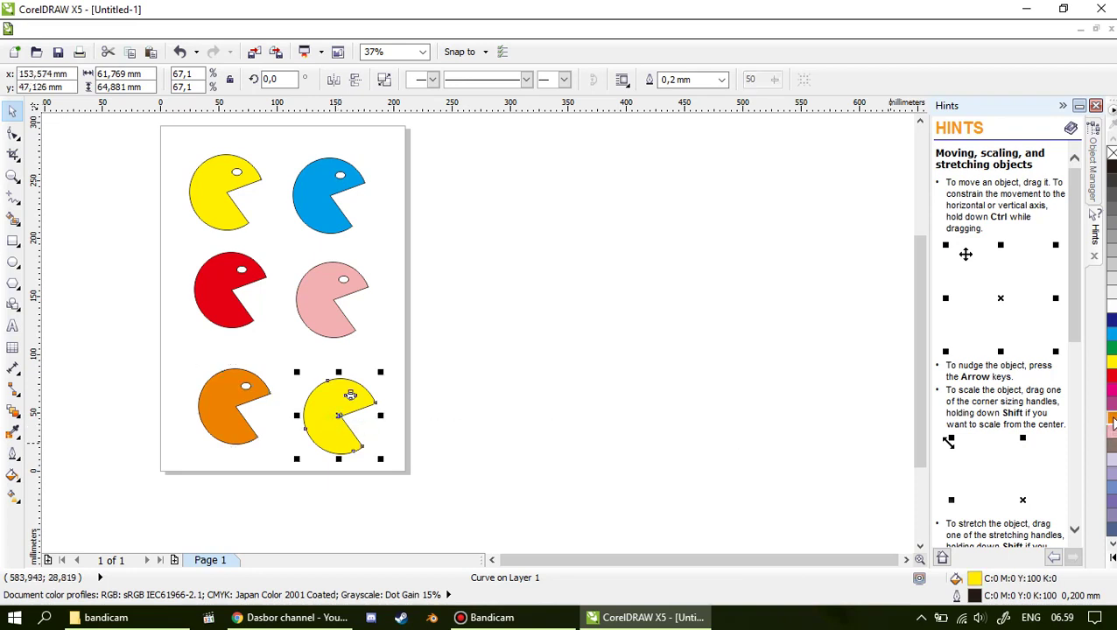
click(1112, 403)
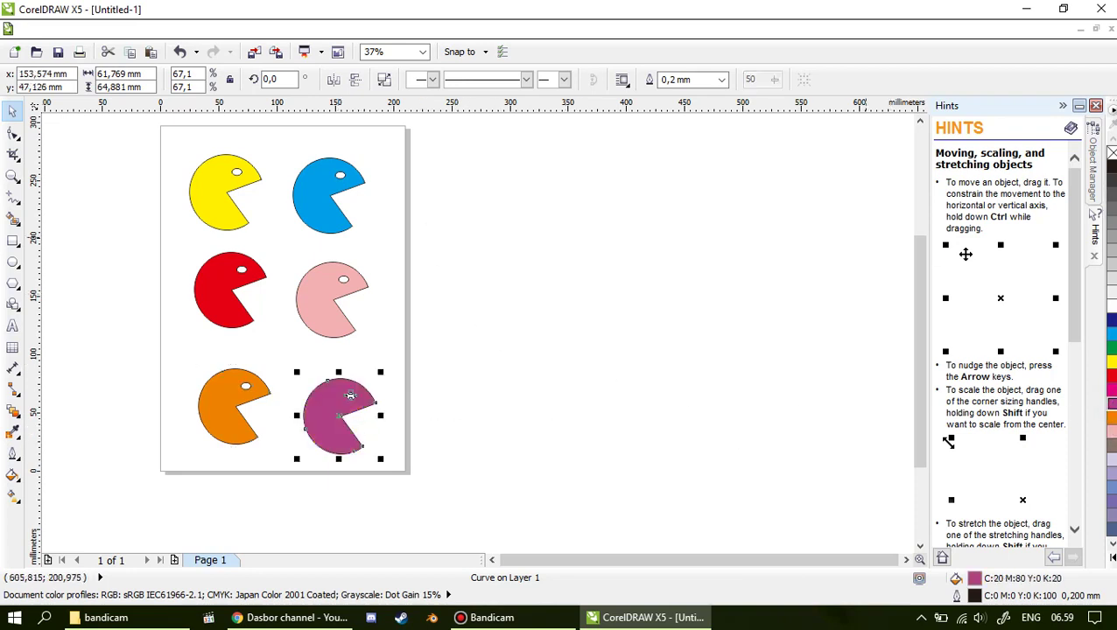
click(1112, 391)
click(1112, 359)
click(1112, 320)
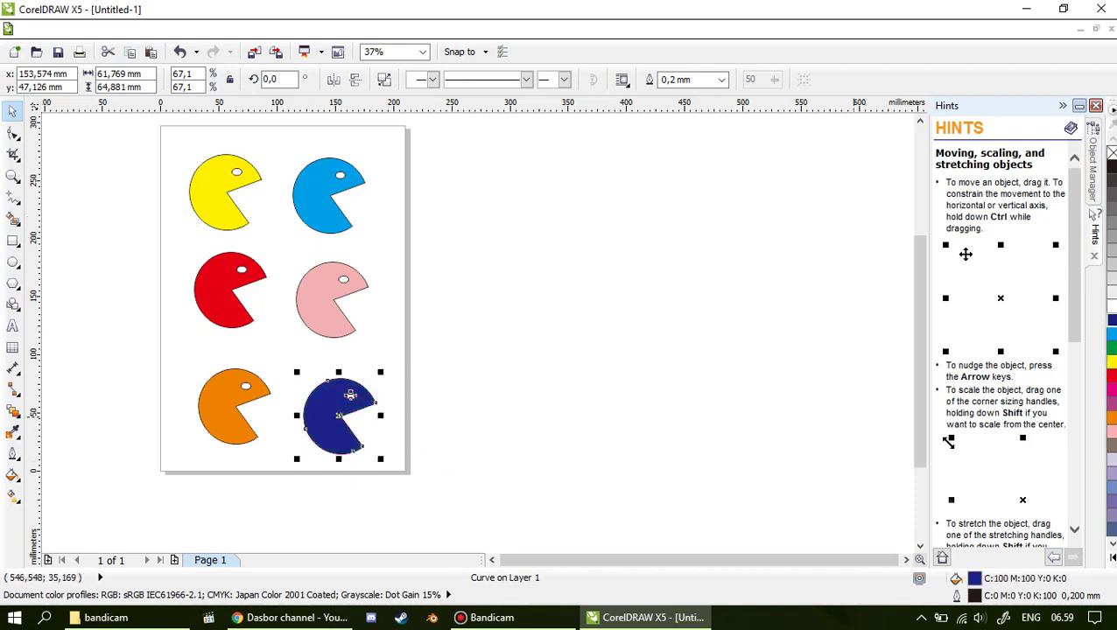
click(1112, 349)
click(590, 348)
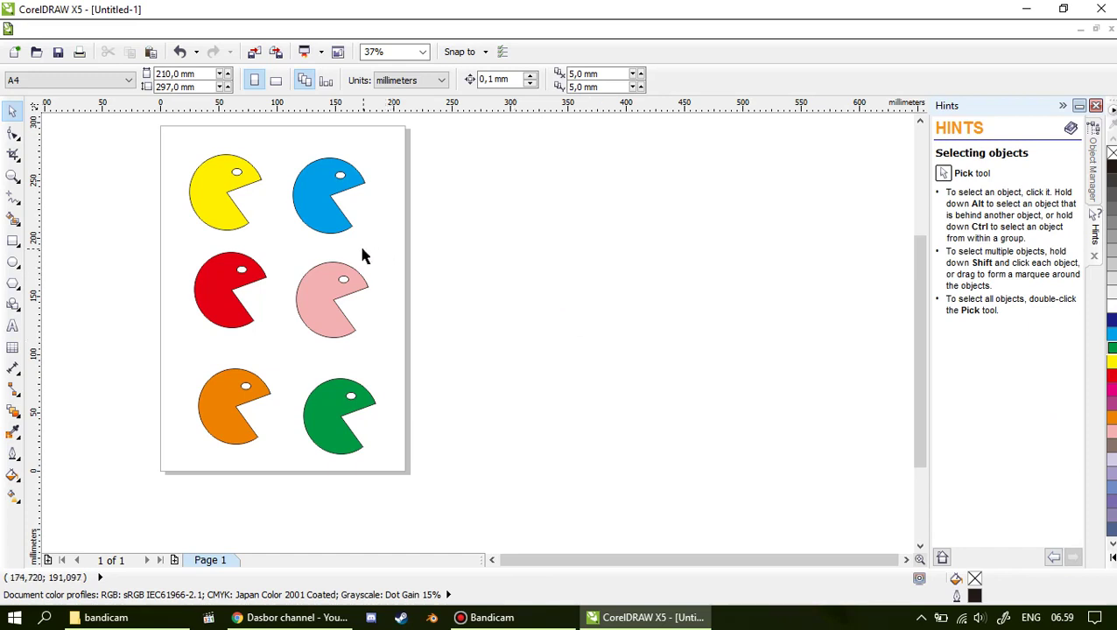
Step: Mirror the cyan, pink and green Pac-Man figures of the right column horizontally so they face the left column
click(317, 217)
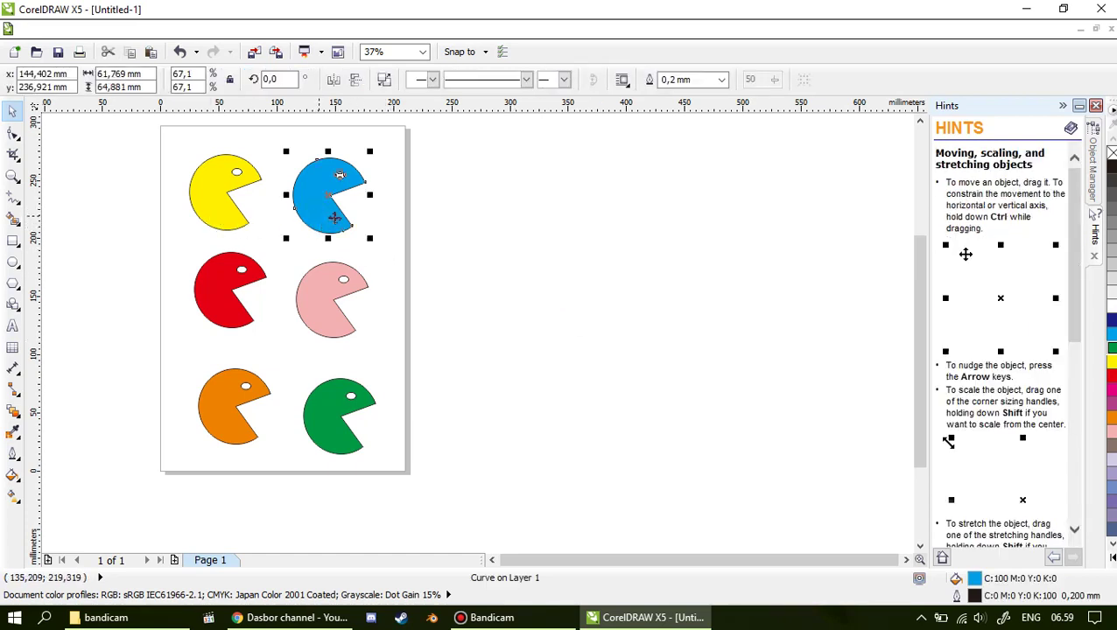
click(335, 83)
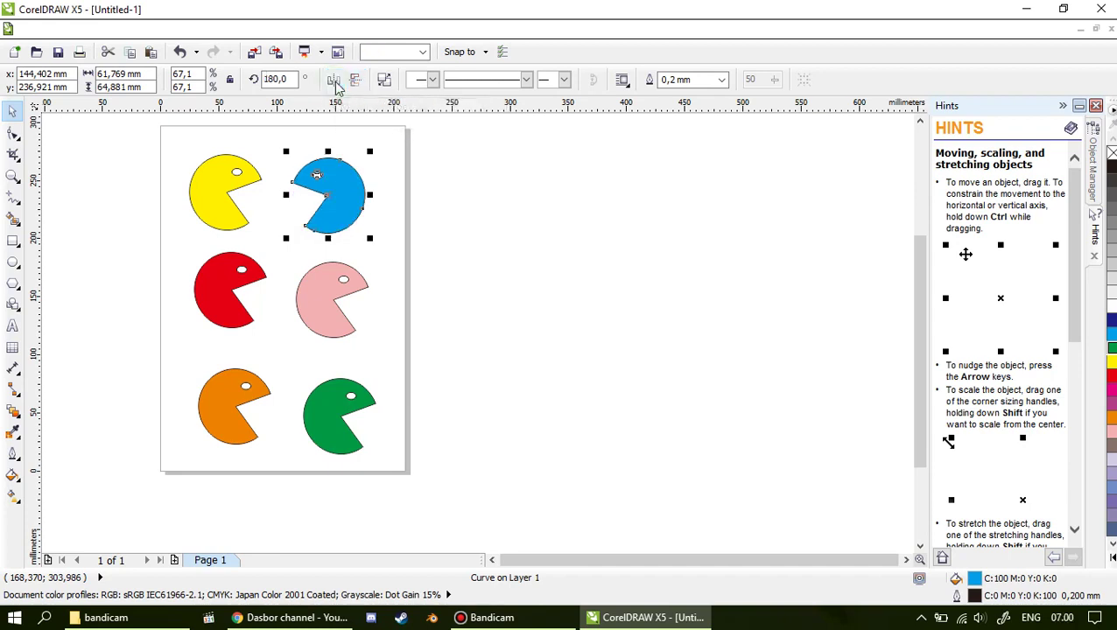
click(501, 247)
click(332, 317)
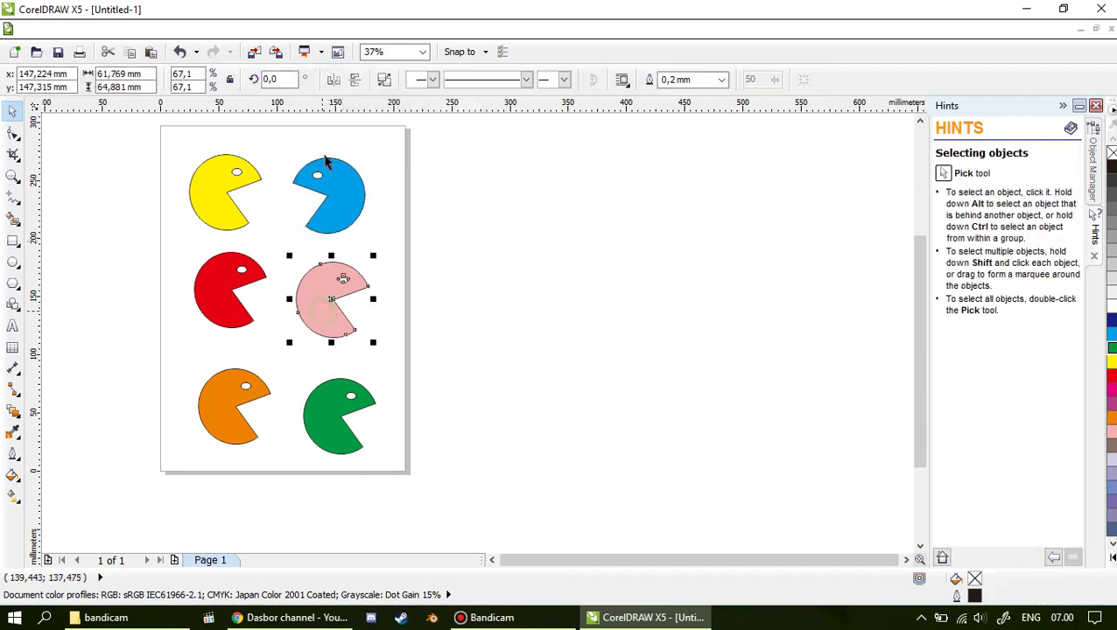
click(335, 86)
click(357, 366)
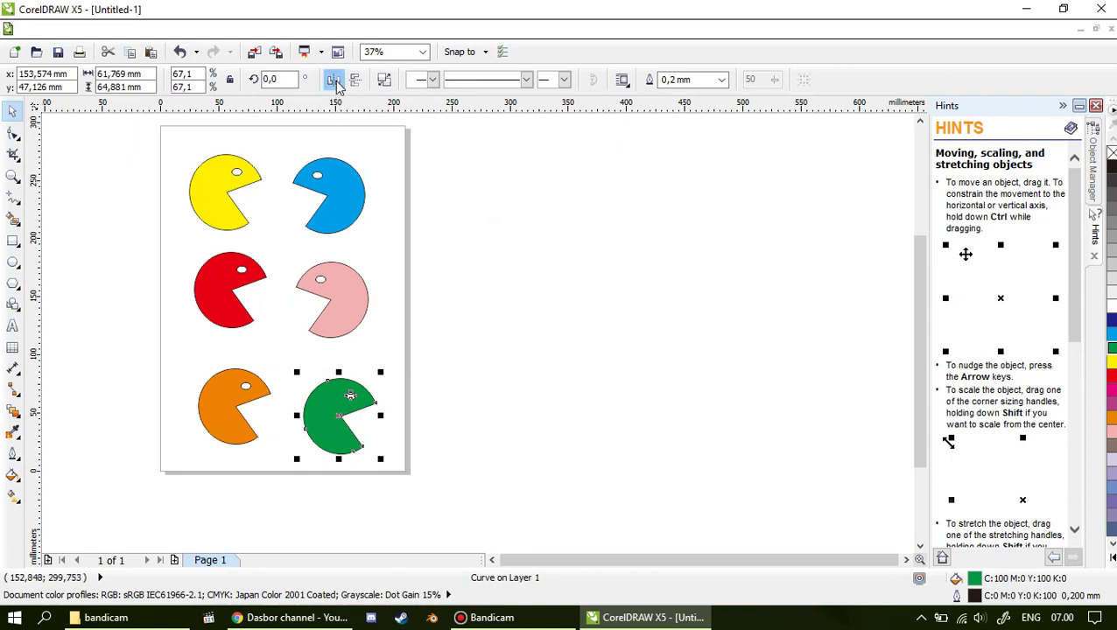
click(335, 83)
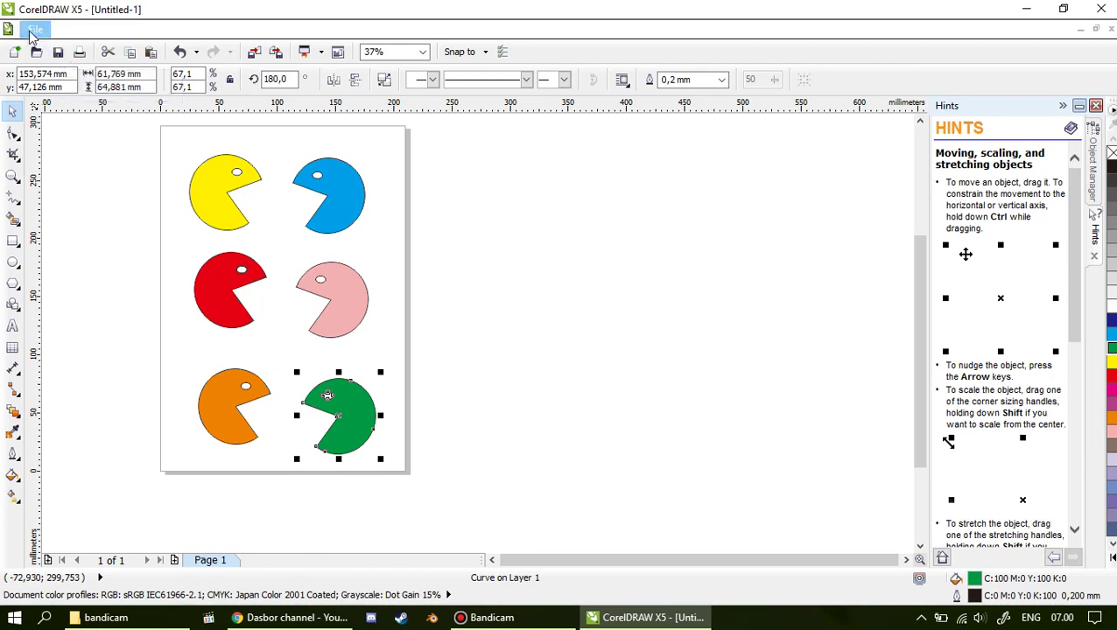
Step: Save the drawing in the Pictures folder as a CDR file named pacman
click(33, 30)
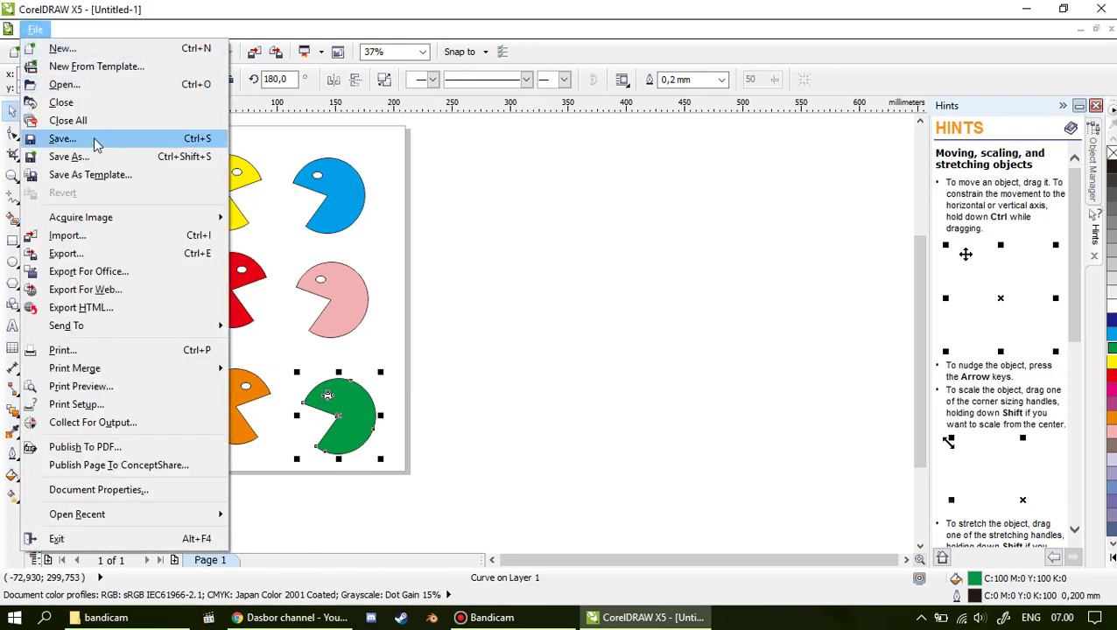
click(96, 145)
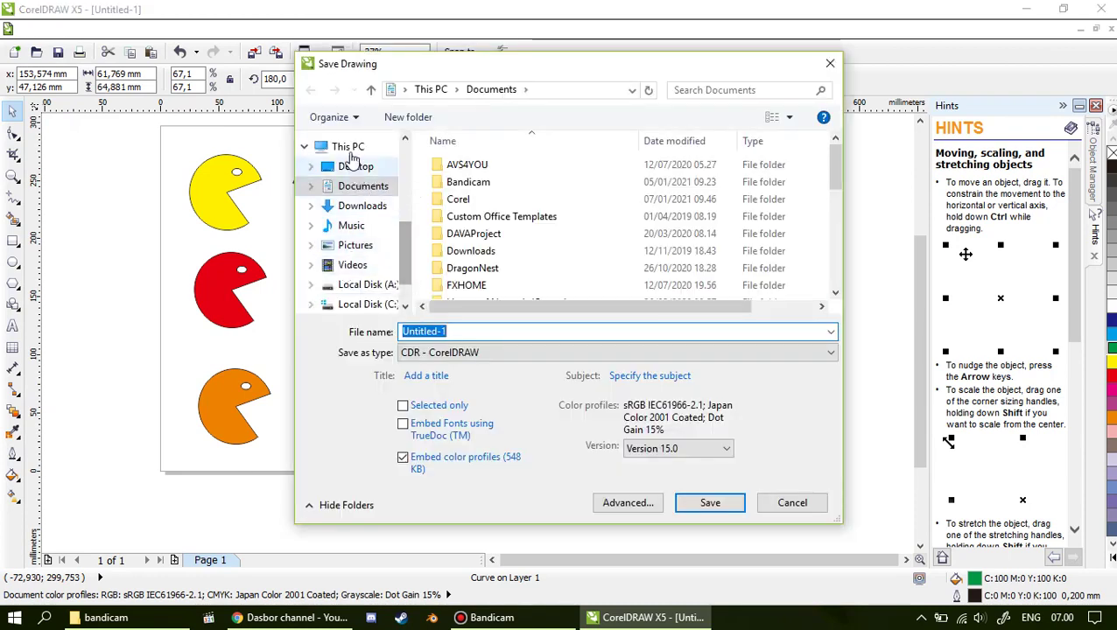
click(361, 244)
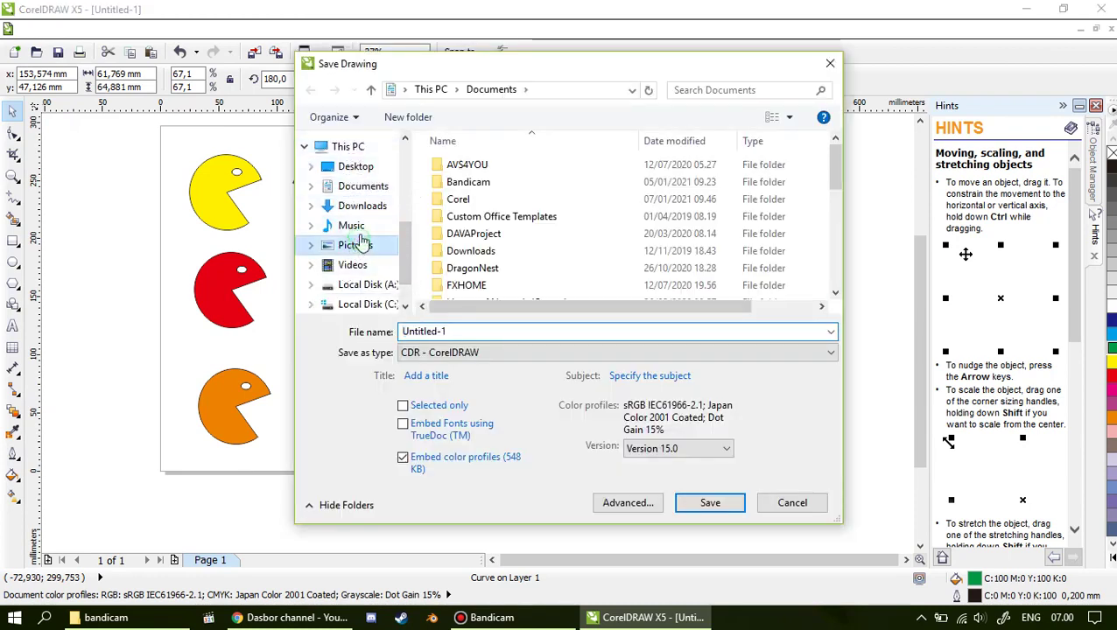
click(446, 332)
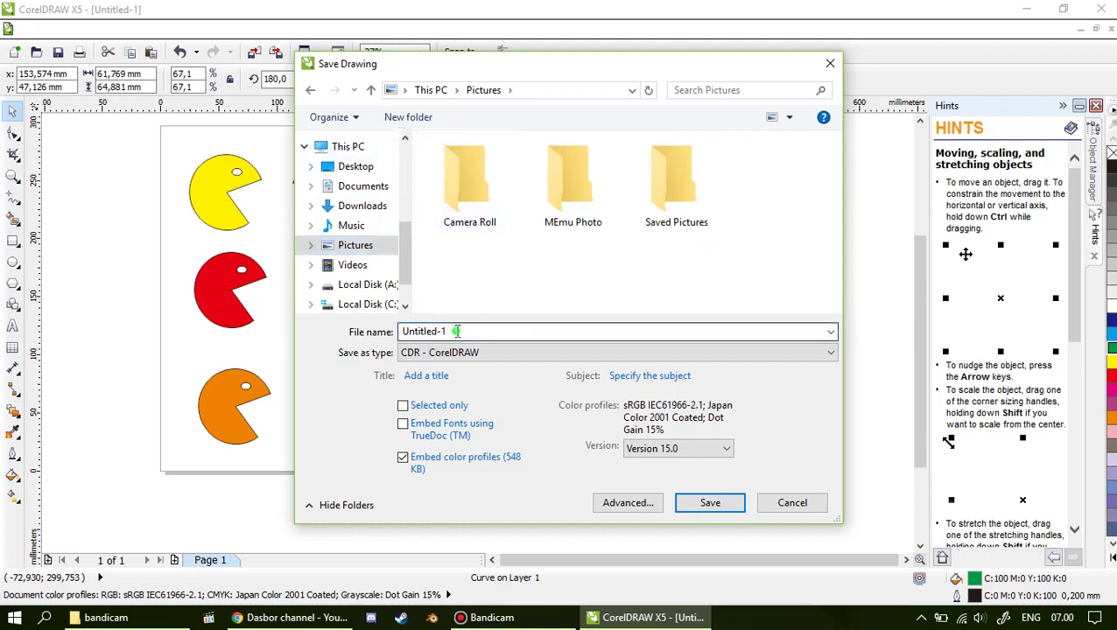
drag(455, 331, 333, 319)
text(pacman)
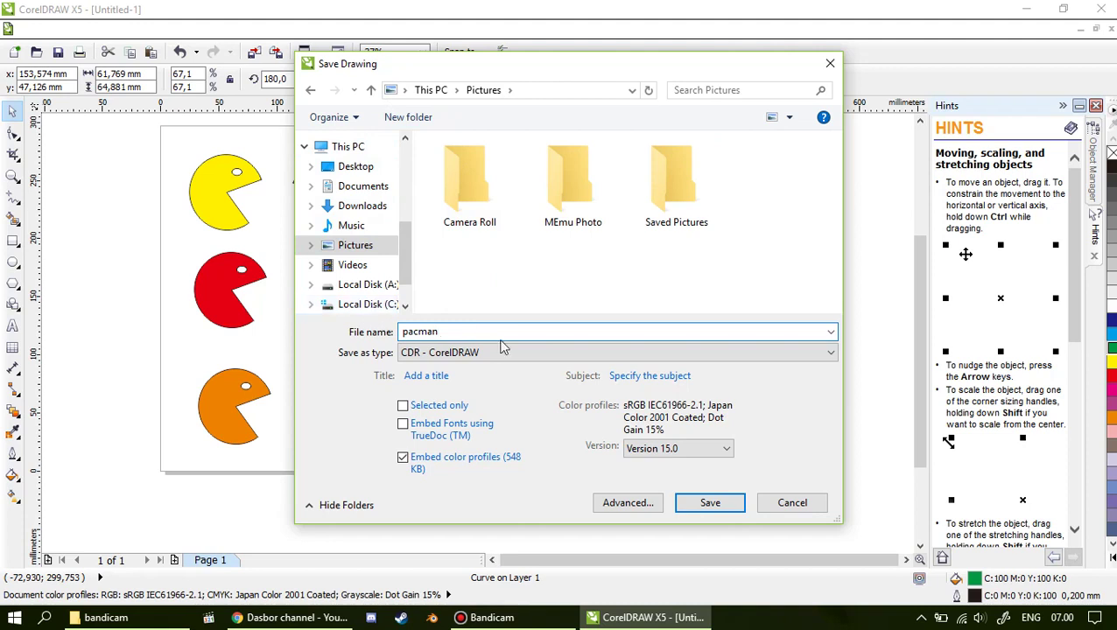
click(720, 506)
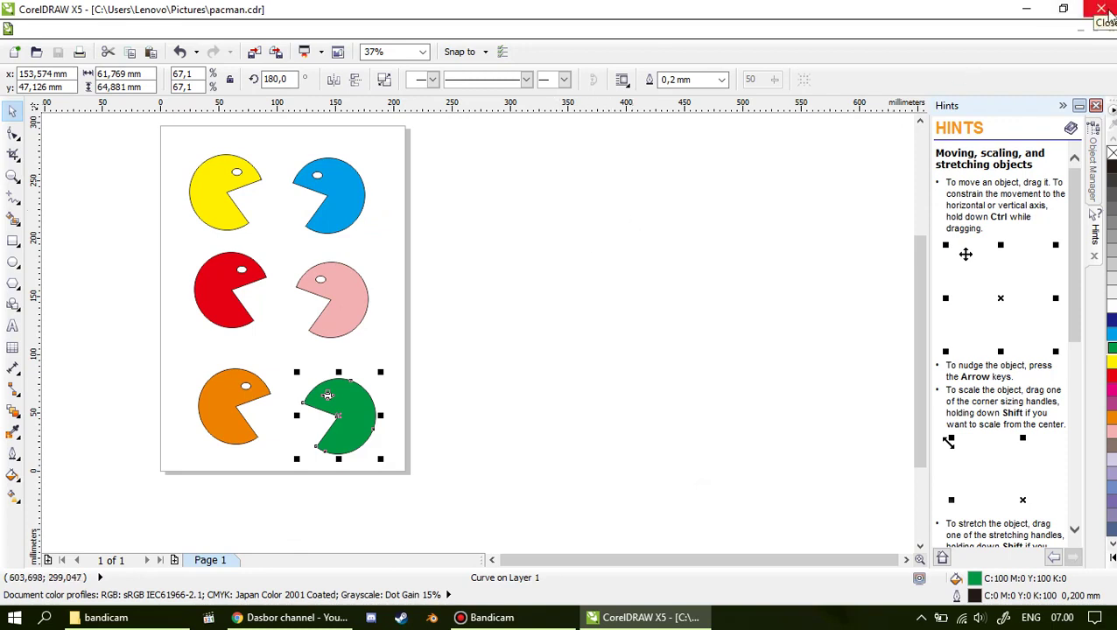
Step: Exit CorelDRAW and leave the copied data on the clipboard for other applications
click(35, 29)
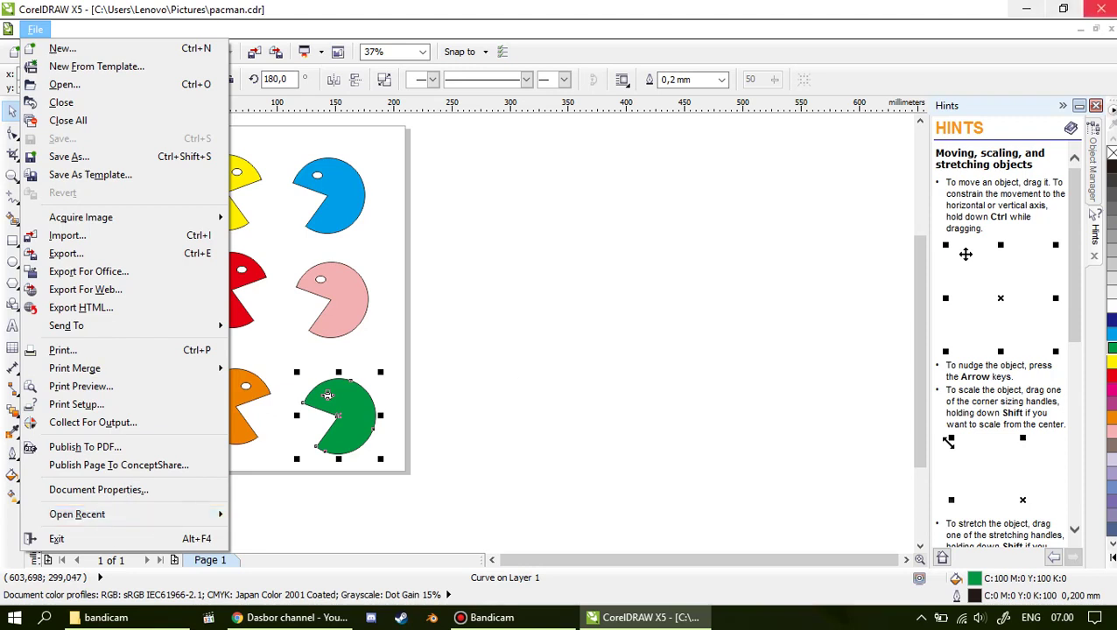
click(1101, 9)
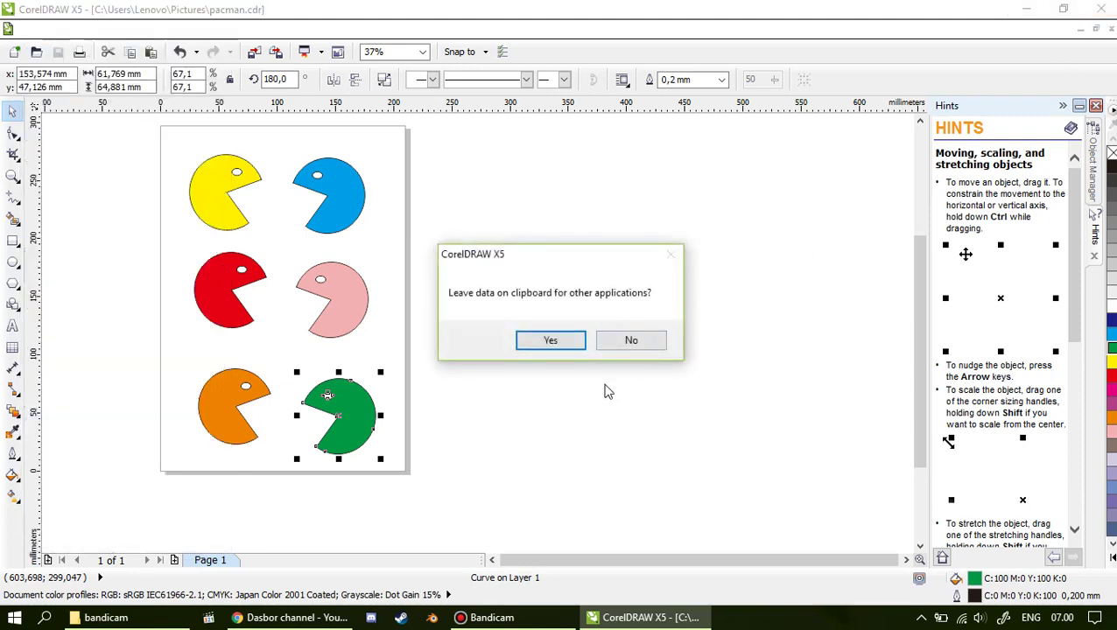
click(546, 345)
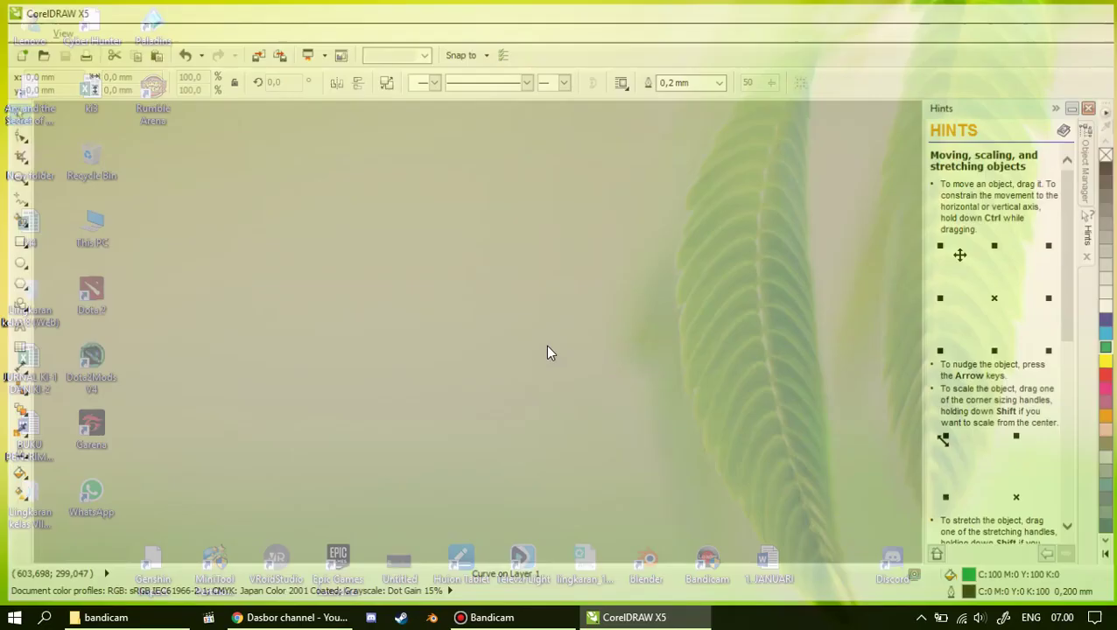